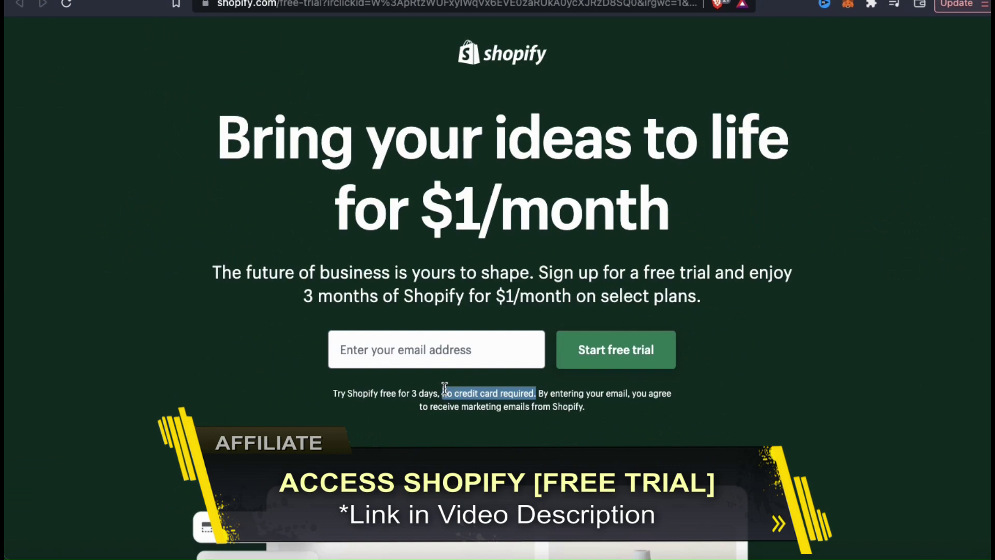
Log in to the Shopify store and start a new gift card product from the store's gift cards.
left_click(432, 443)
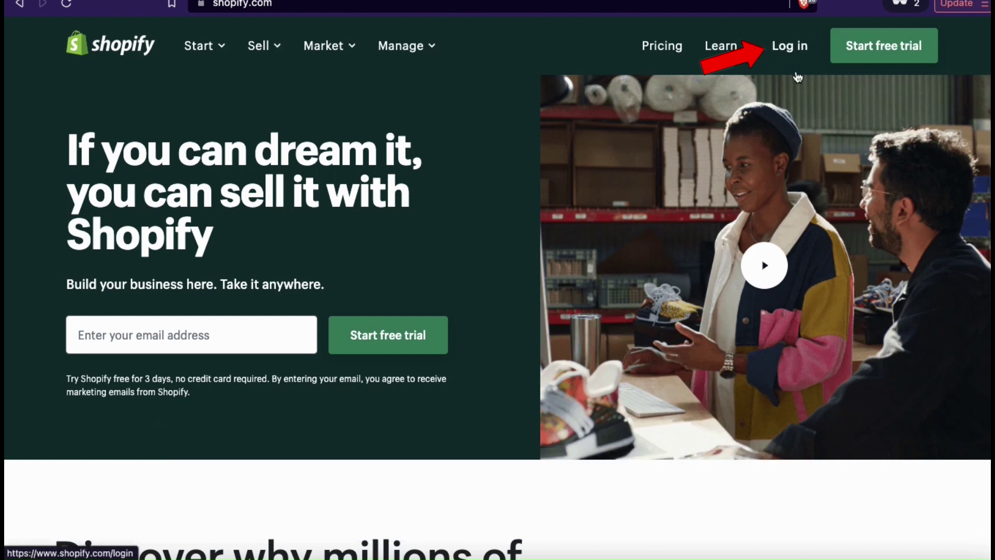
left_click(793, 49)
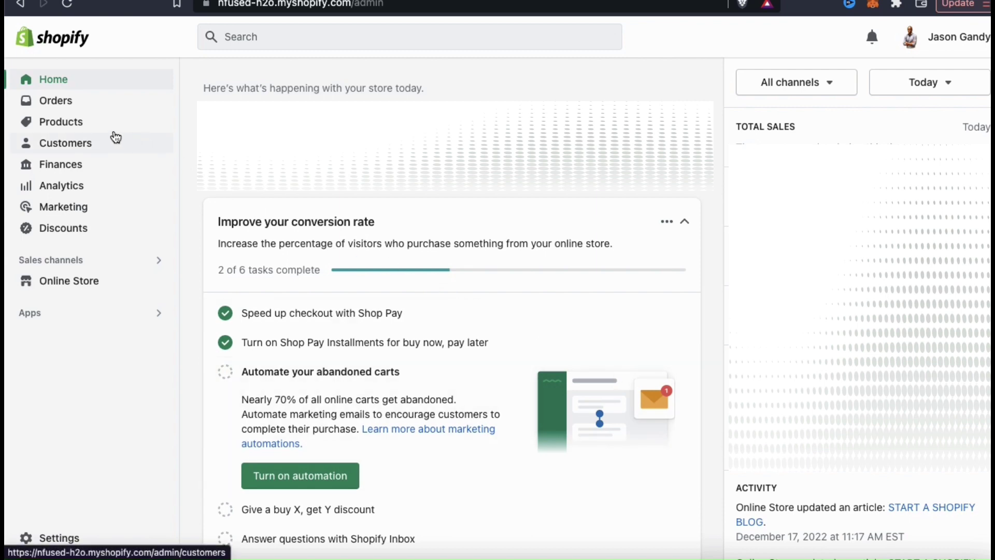
left_click(68, 126)
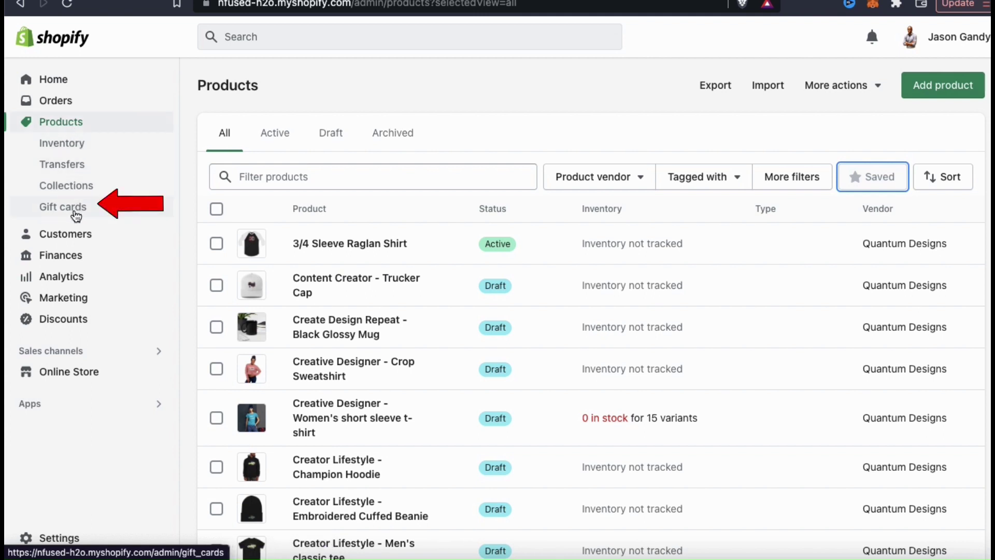
left_click(57, 217)
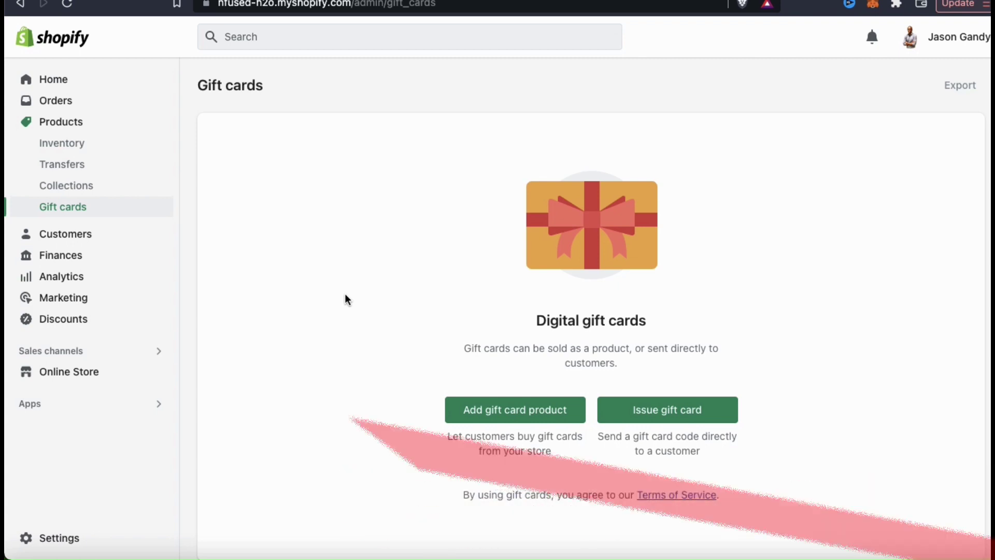
left_click(510, 423)
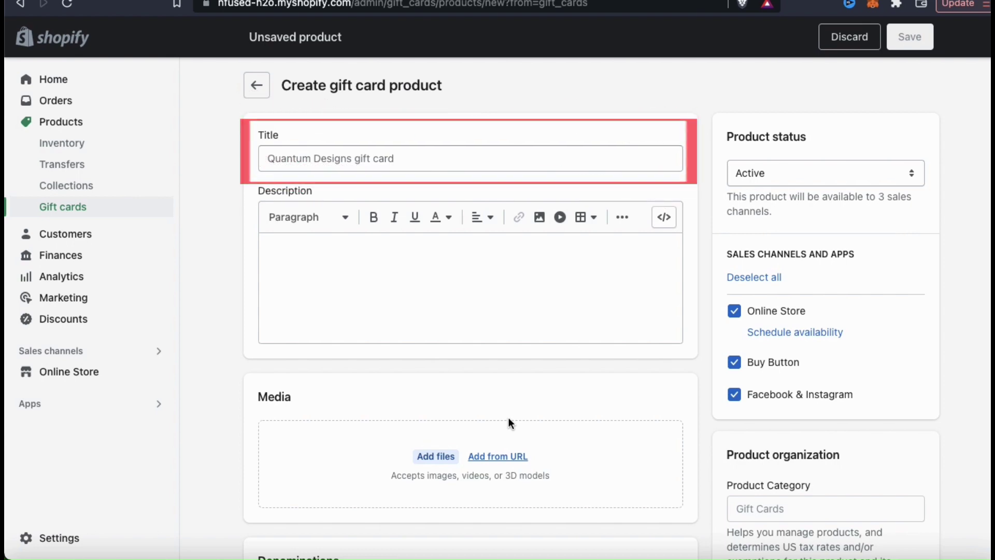
Title the gift card product "Quantum Designs e-Gift Card".
left_click(371, 162)
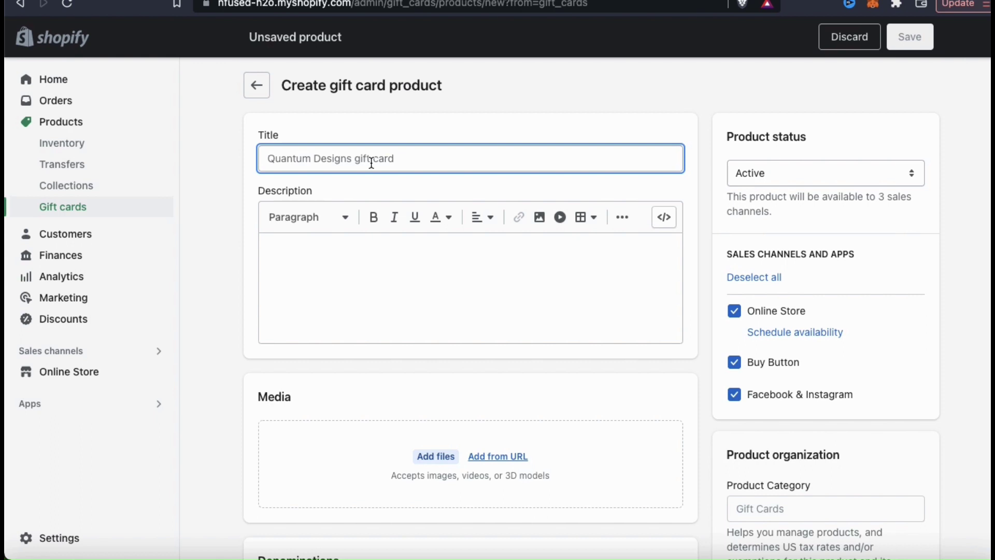
type("Quantum ")
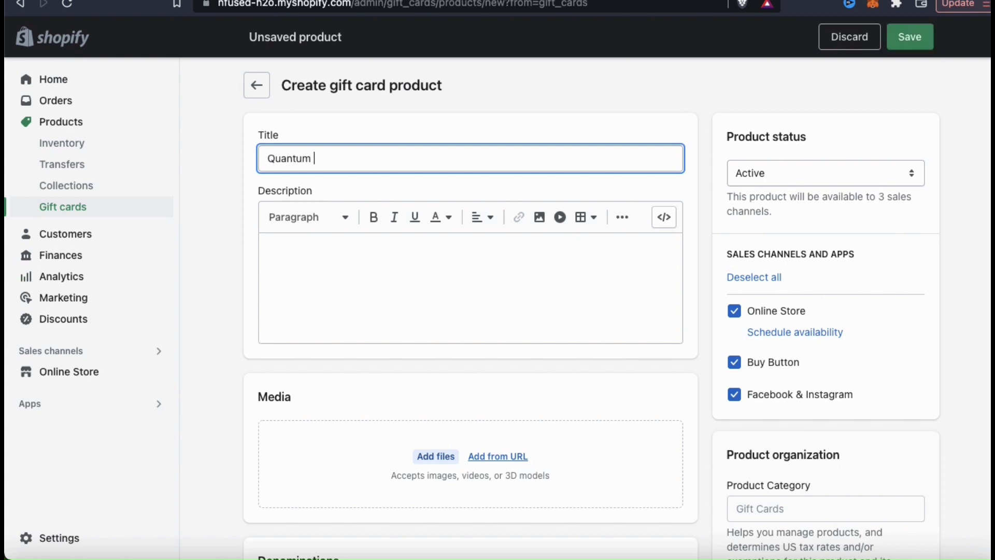
type("Designs e-Gift Card")
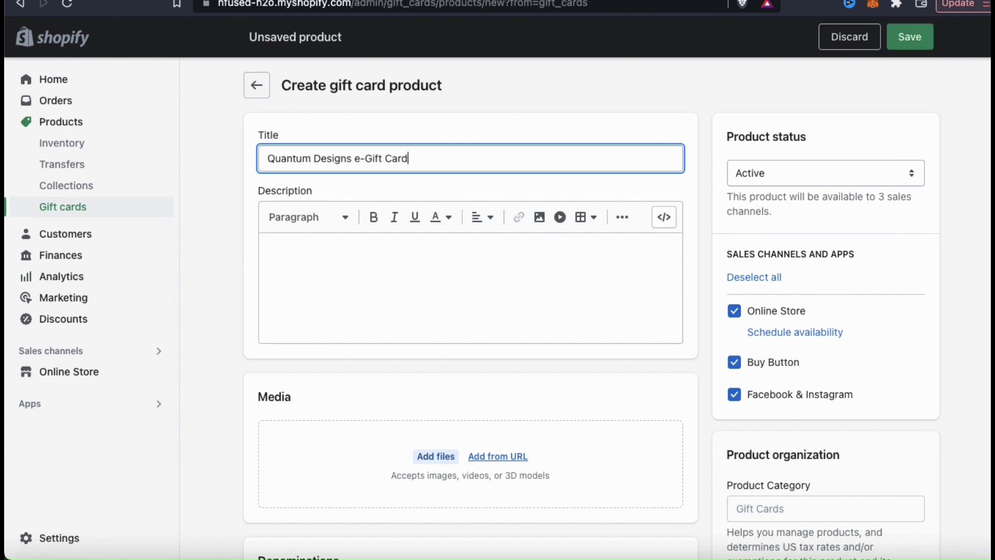
left_click(556, 185)
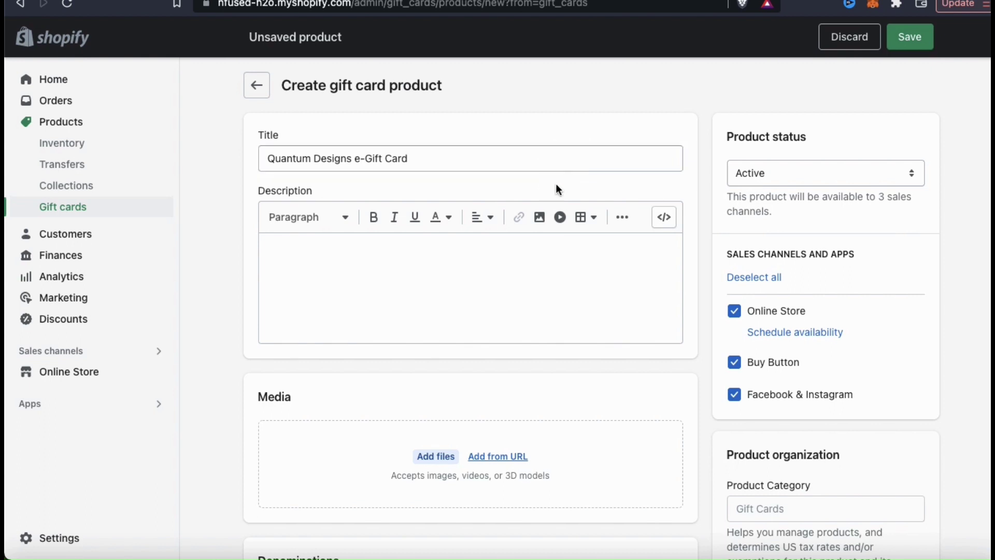
Write a two-paragraph description covering email delivery of the e-Gift Card, redemption at quantumdesignshop.com, and that a plastic Gift Card will not be sent.
left_click(535, 254)
type("The Q")
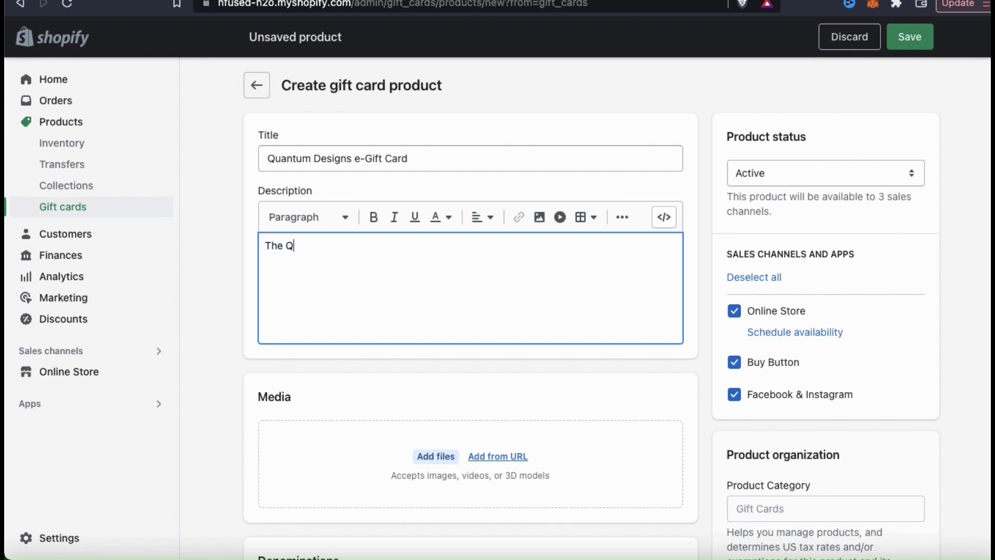
type("uantum Designs electronic")
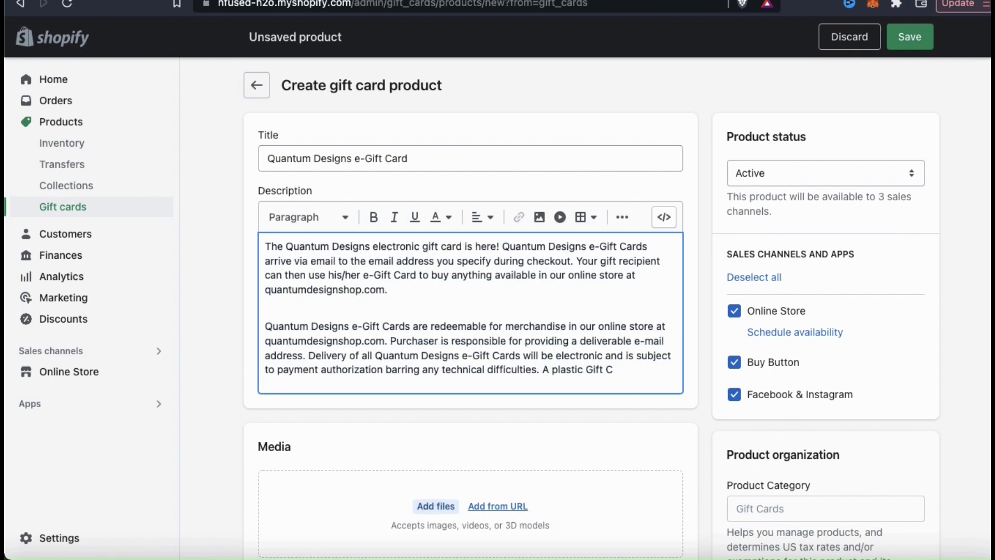
type("ard ")
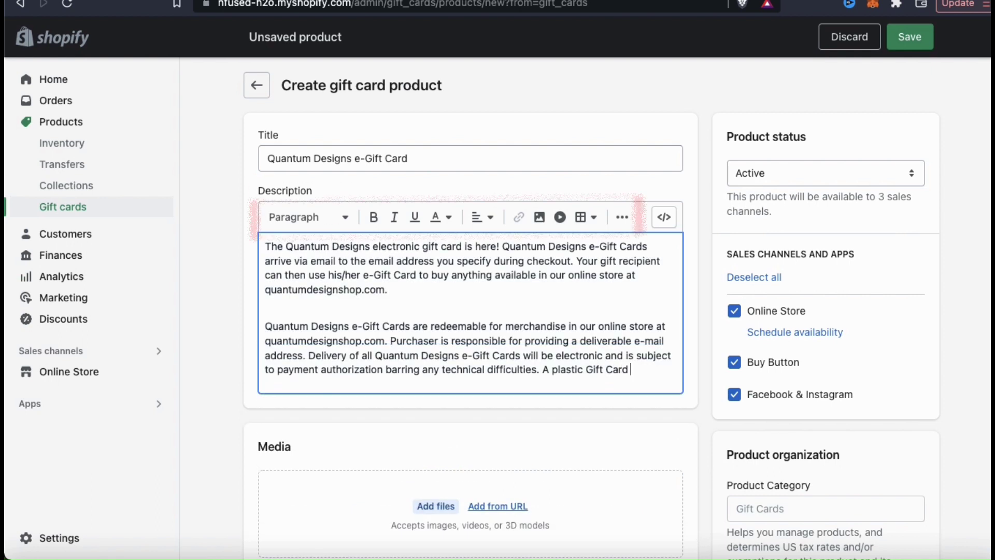
type("will not be sent.")
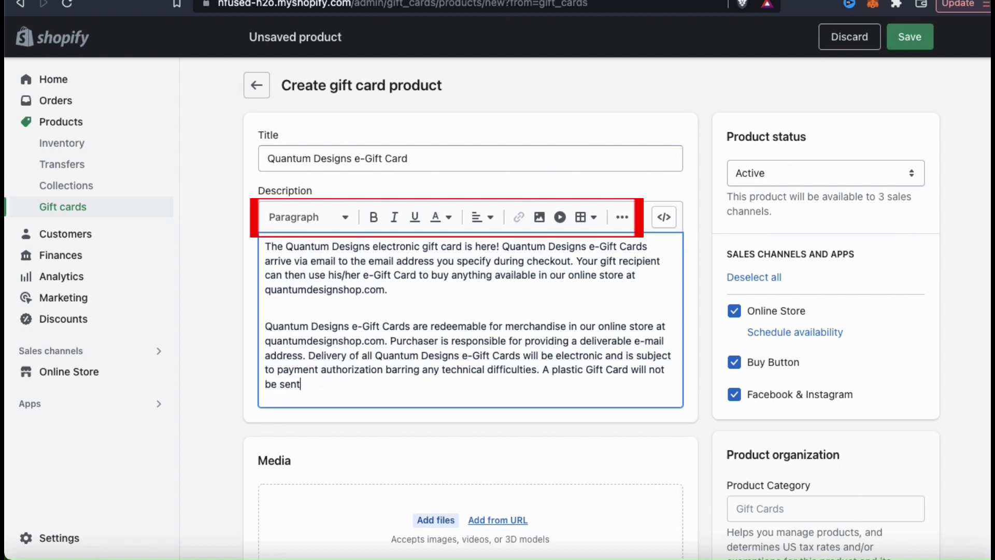
left_click(696, 352)
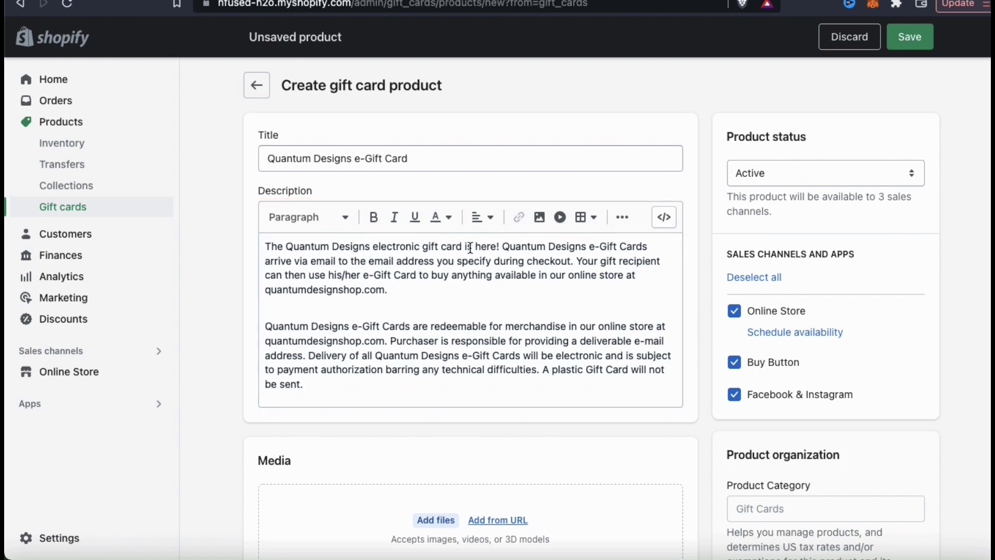
Make the words "electronic gift card" bold in the description's first sentence.
left_click_drag(464, 247, 371, 246)
left_click(379, 220)
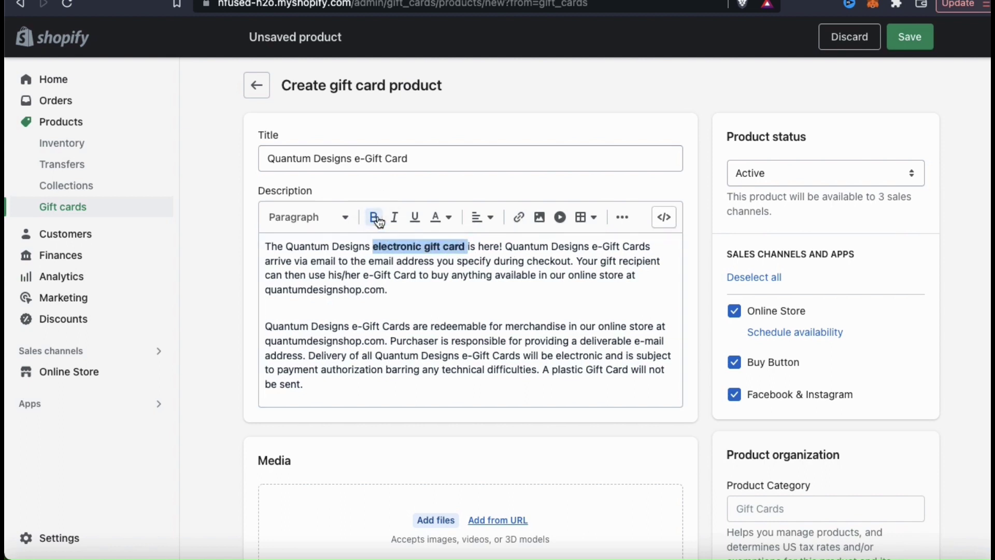
left_click(496, 273)
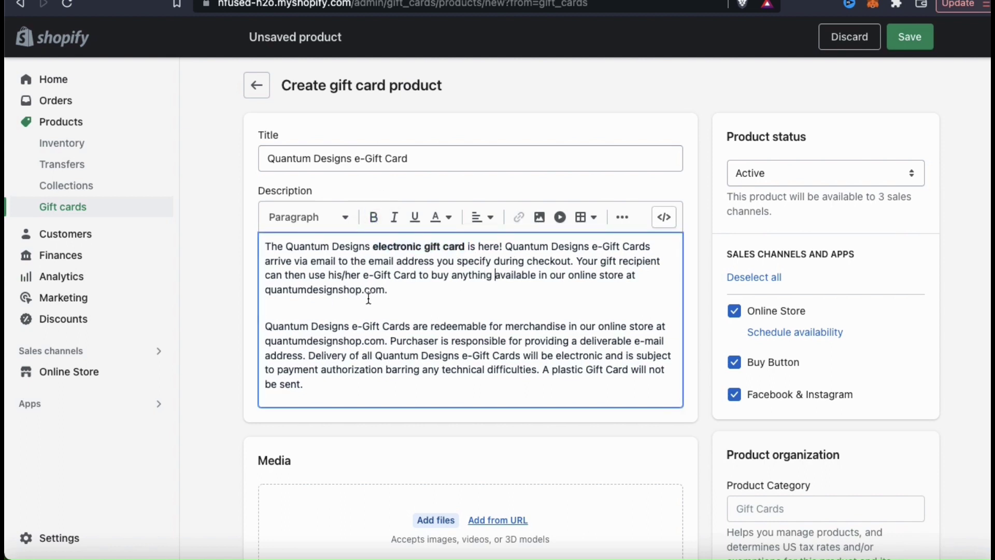
left_click_drag(383, 289, 266, 290)
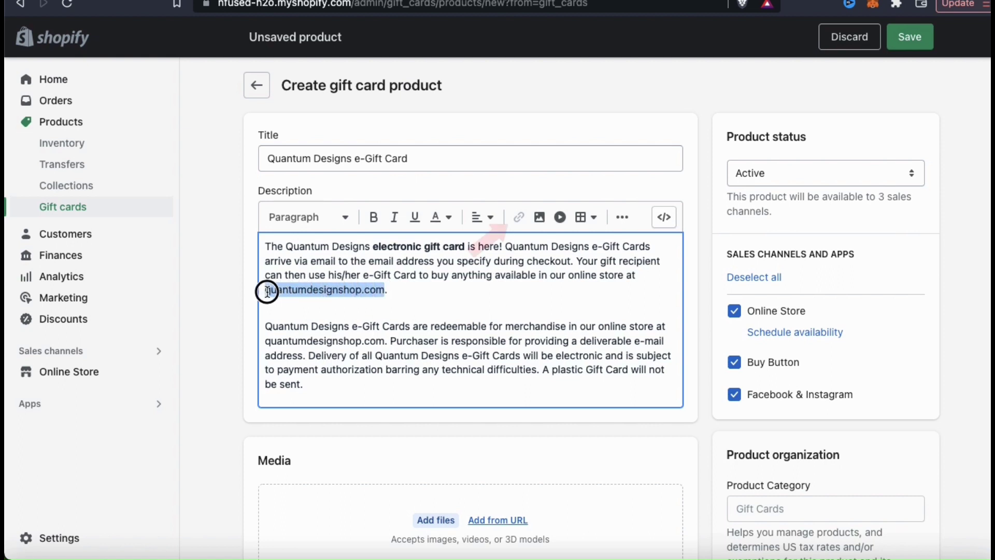
left_click(519, 216)
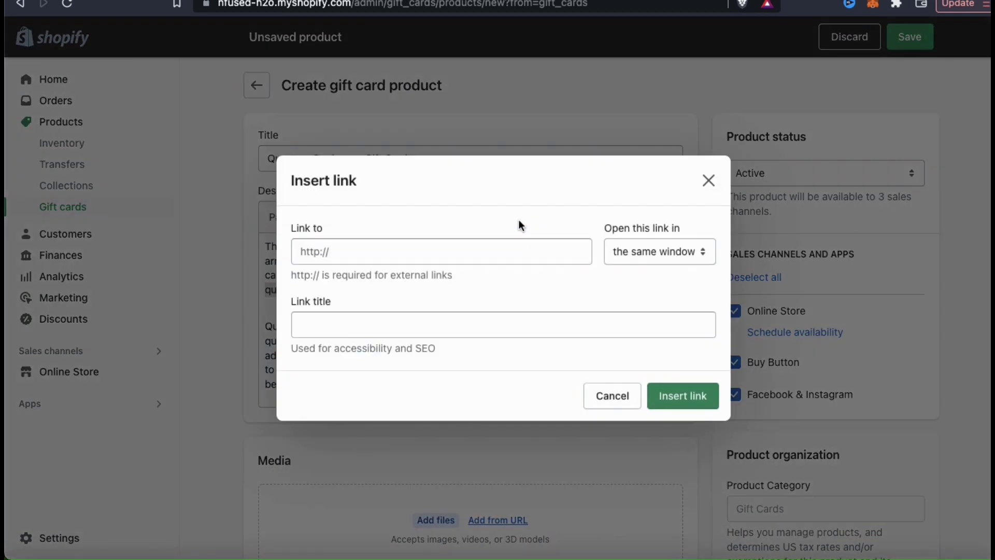
left_click(494, 252)
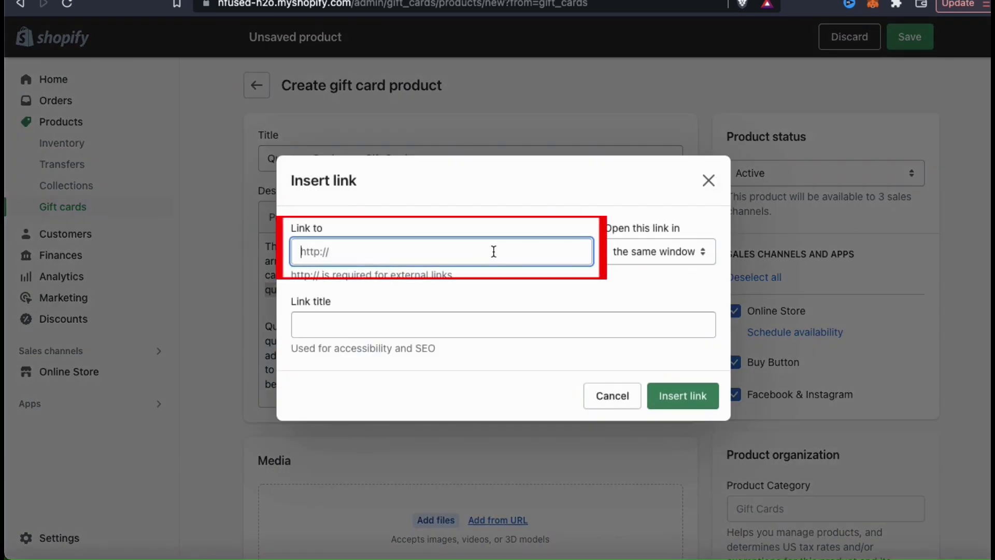
type("https://quantumdesignshop.com")
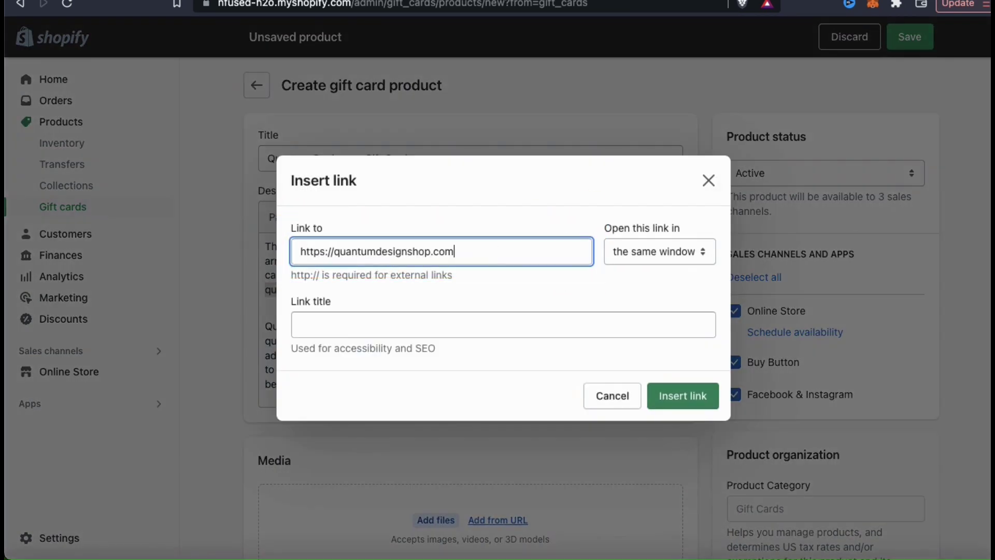
left_click(480, 322)
type("quantumdesignshop.com")
left_click(571, 365)
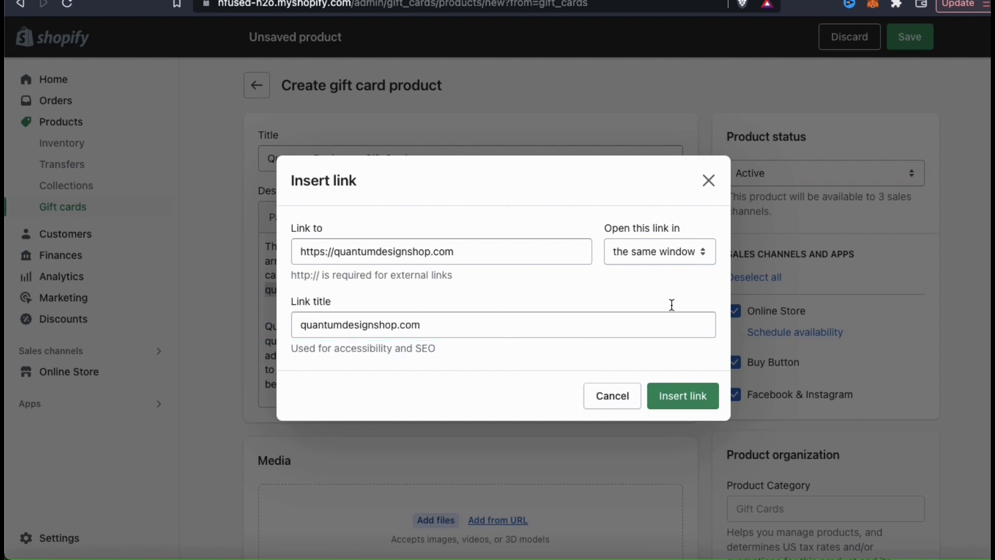
left_click(706, 254)
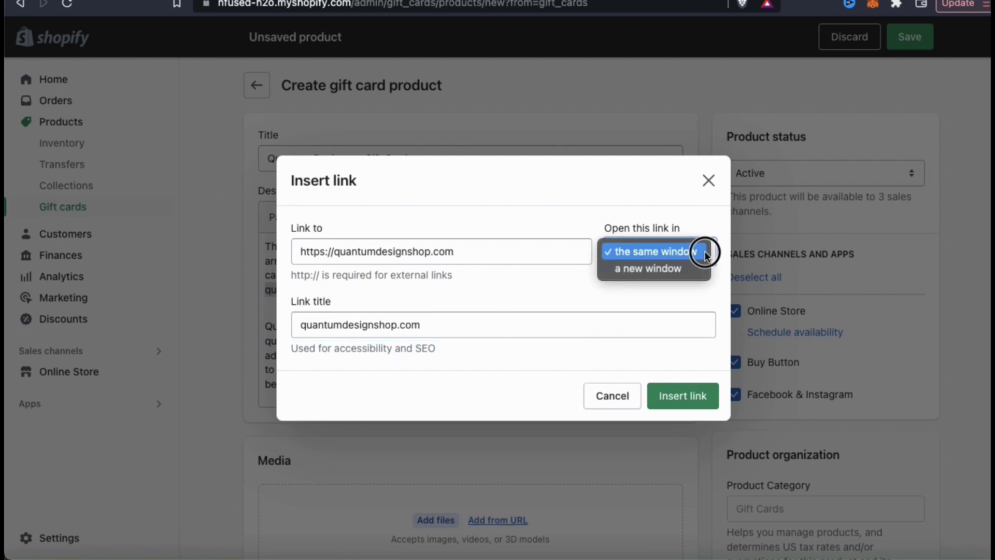
left_click(686, 267)
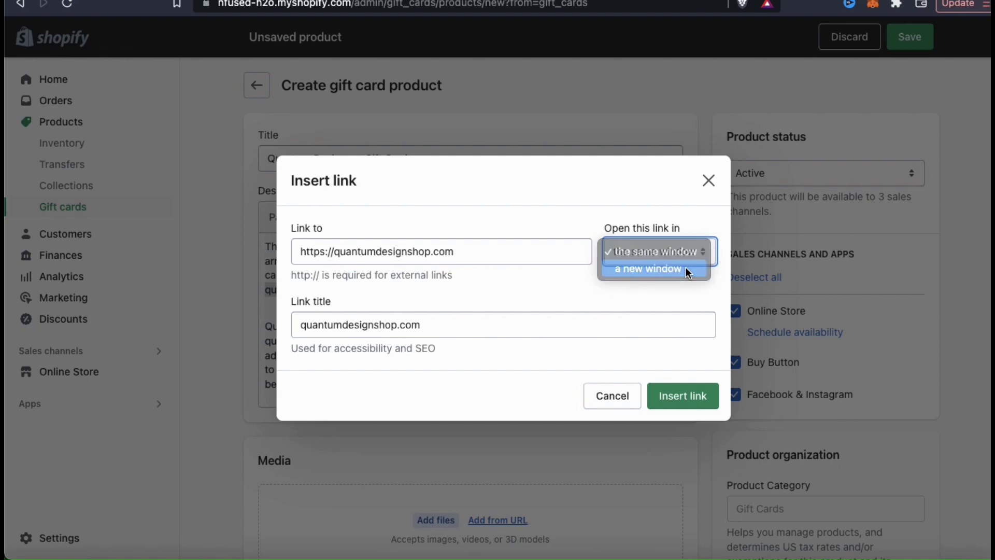
left_click(698, 401)
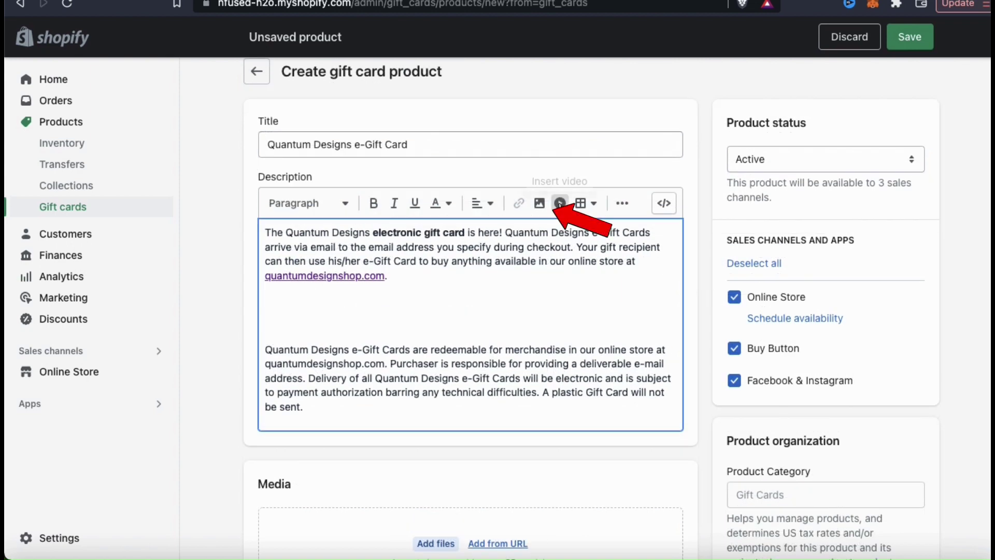
Upload gift-7194352_960_720.png from the Graphics folder and insert it between the two description paragraphs.
left_click(540, 205)
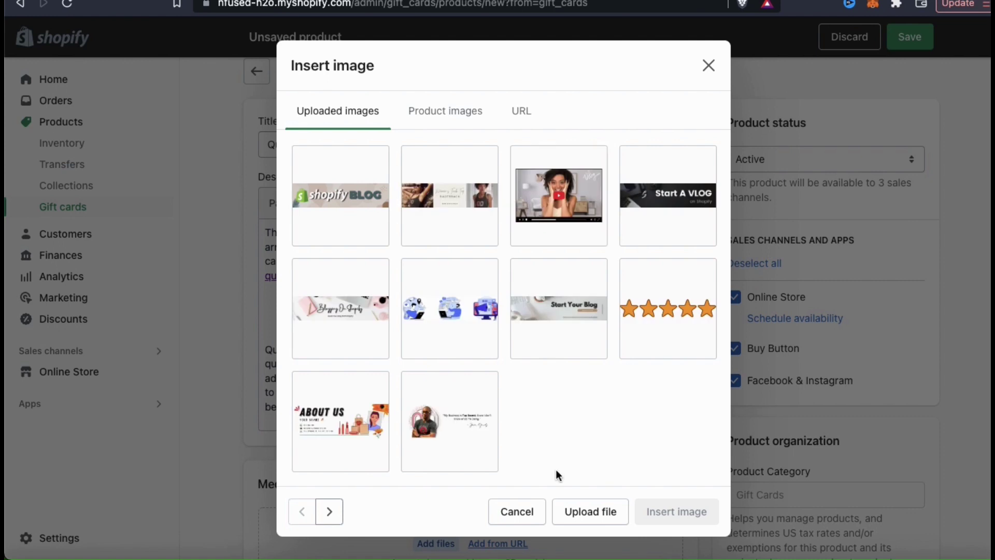
left_click(591, 511)
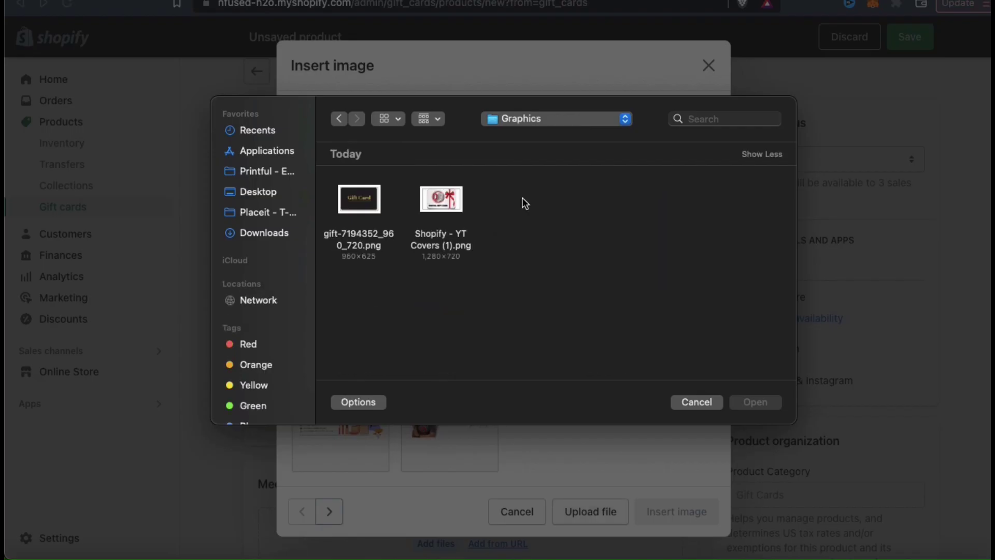
double_click(370, 202)
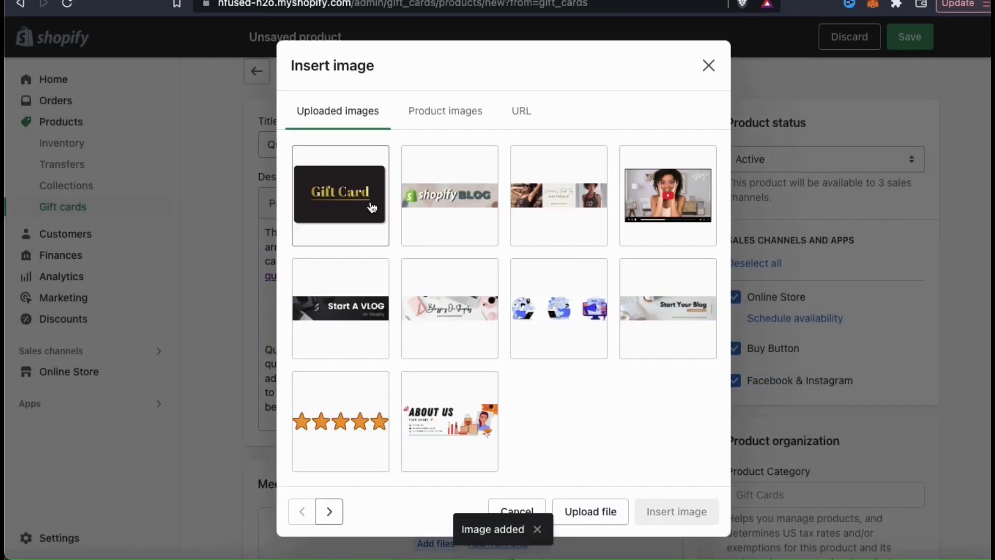
left_click(370, 204)
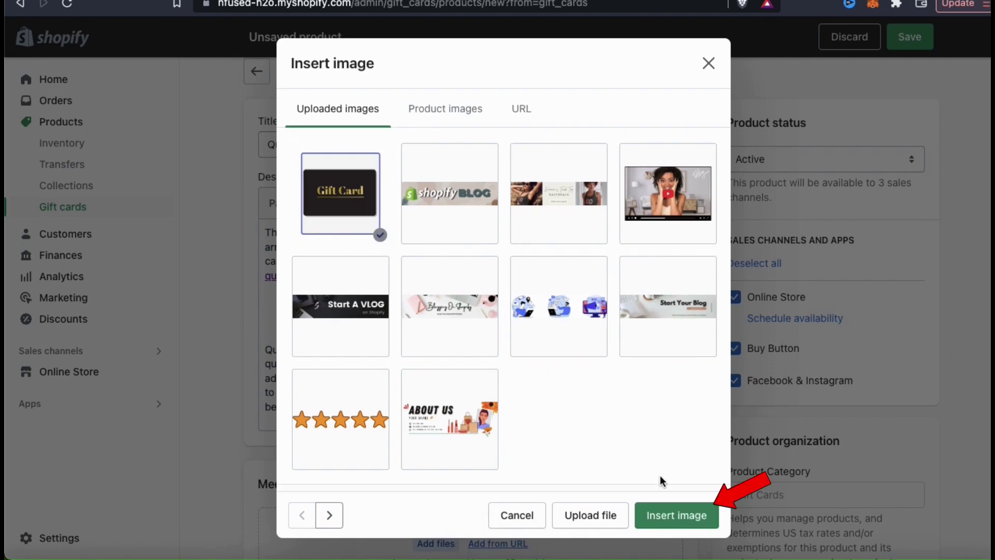
left_click(676, 515)
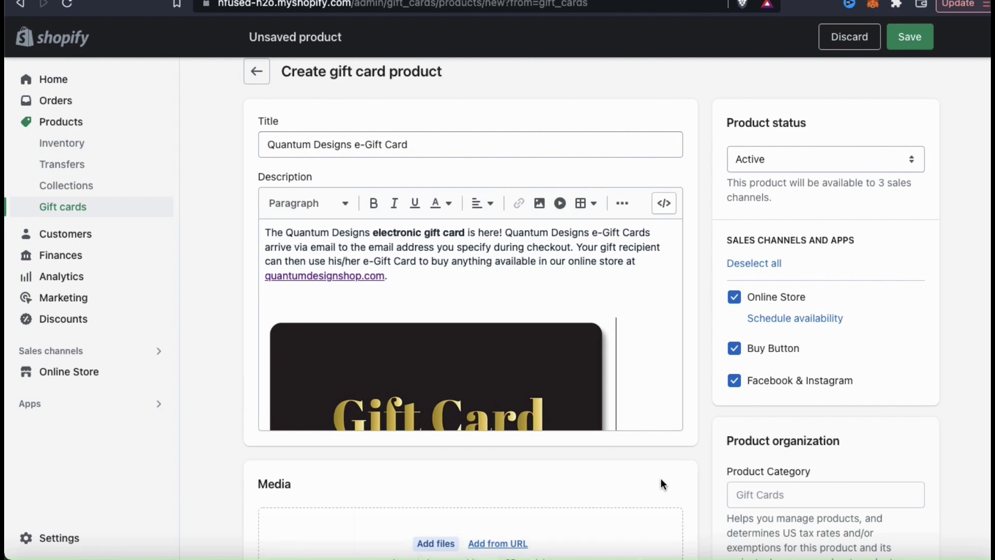
Center the gift card image in the description and shrink it to about half its size.
scroll(630, 392, "down", 1)
scroll(585, 368, "down", 2)
left_click(482, 195)
left_click(483, 239)
left_click_drag(648, 490, 592, 471)
left_click(437, 282)
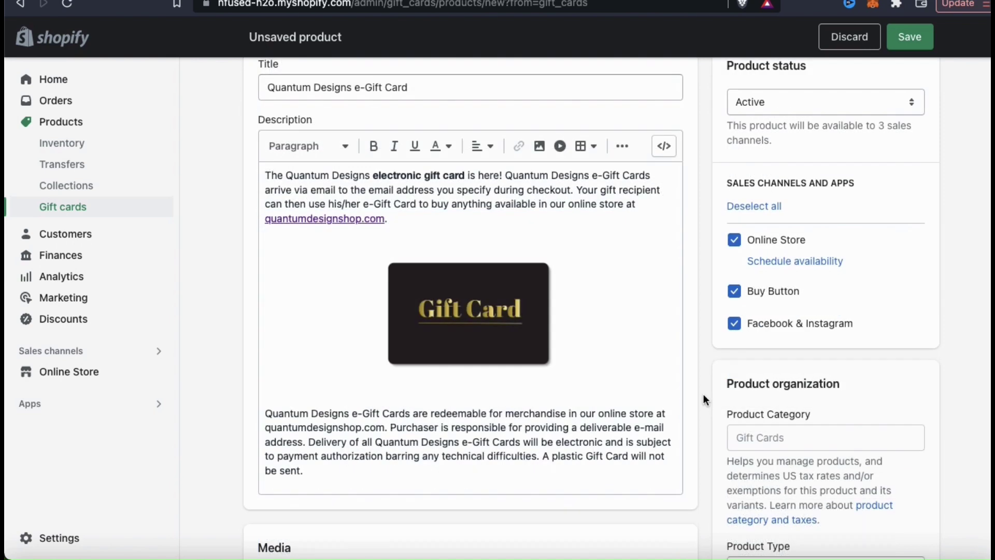
Switch to the Canva design and paste the blank white gift card with the red bow onto page 5.
scroll(704, 396, "down", 6)
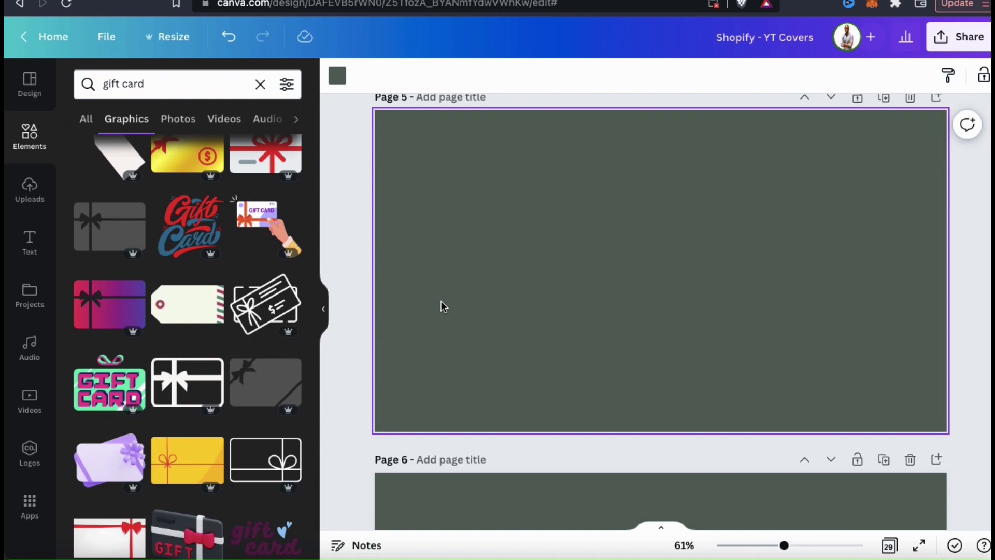
key("ctrl+v")
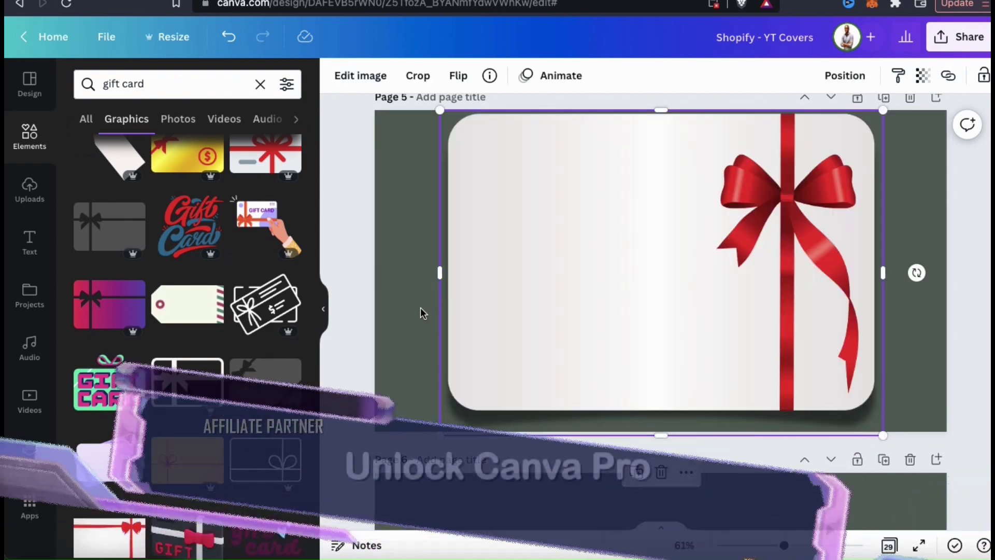
left_click(420, 307)
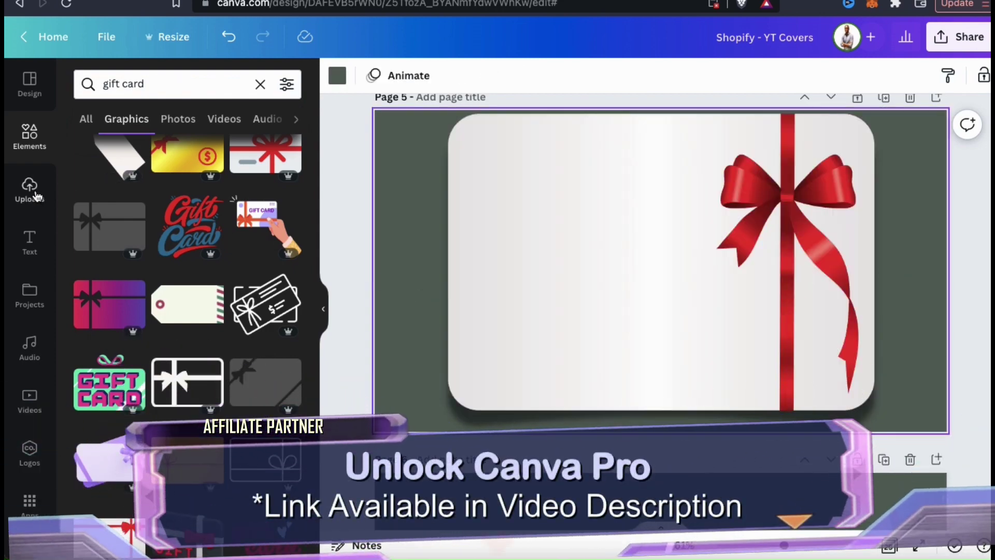
Add the uploaded QD logo to the gift card on page 5, shrinking and positioning it beside the bow.
left_click(37, 196)
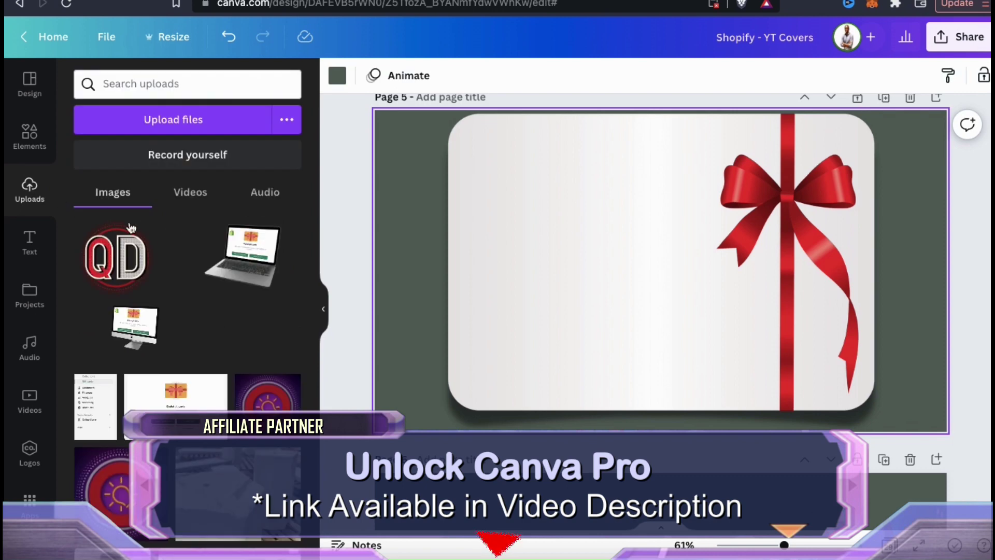
left_click(121, 251)
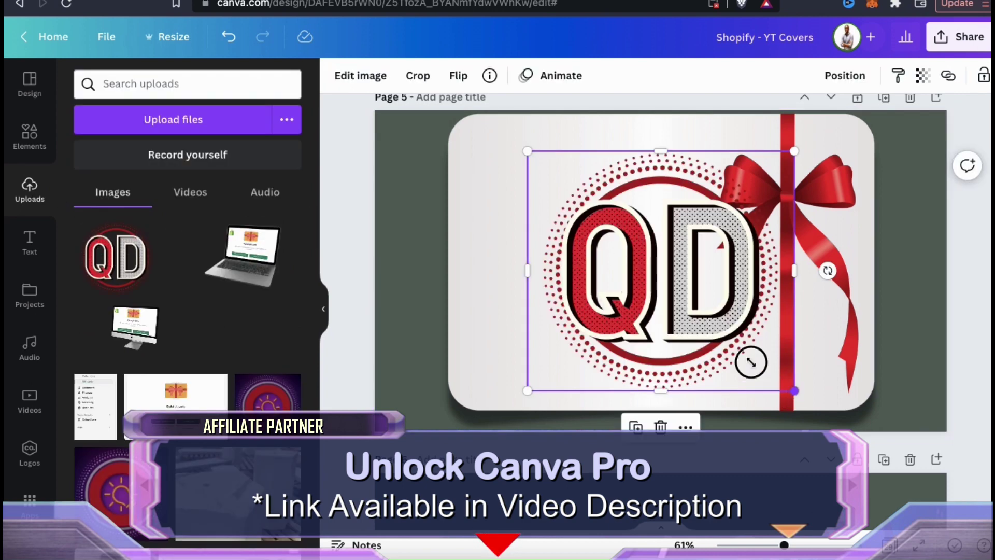
left_click_drag(826, 400, 767, 362)
left_click_drag(660, 262, 627, 250)
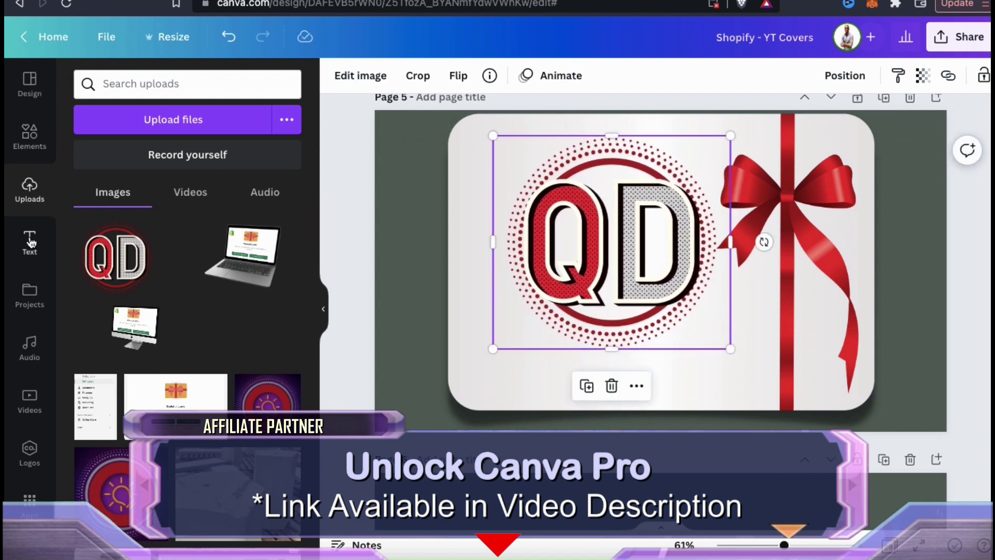
Add a heading text box beneath the QD logo and widen it across the ribbon.
left_click(30, 241)
left_click(110, 191)
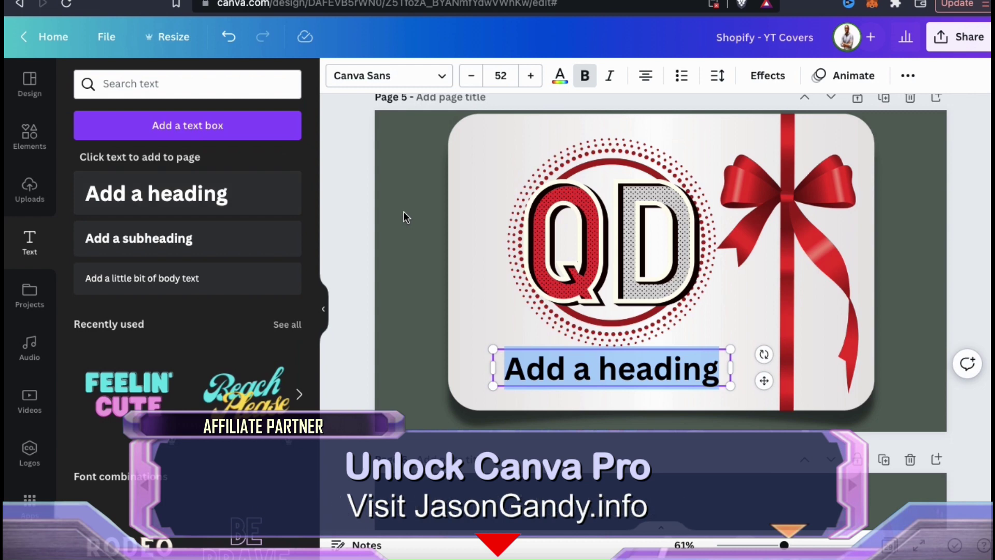
left_click(730, 368)
left_click_drag(730, 368, 855, 368)
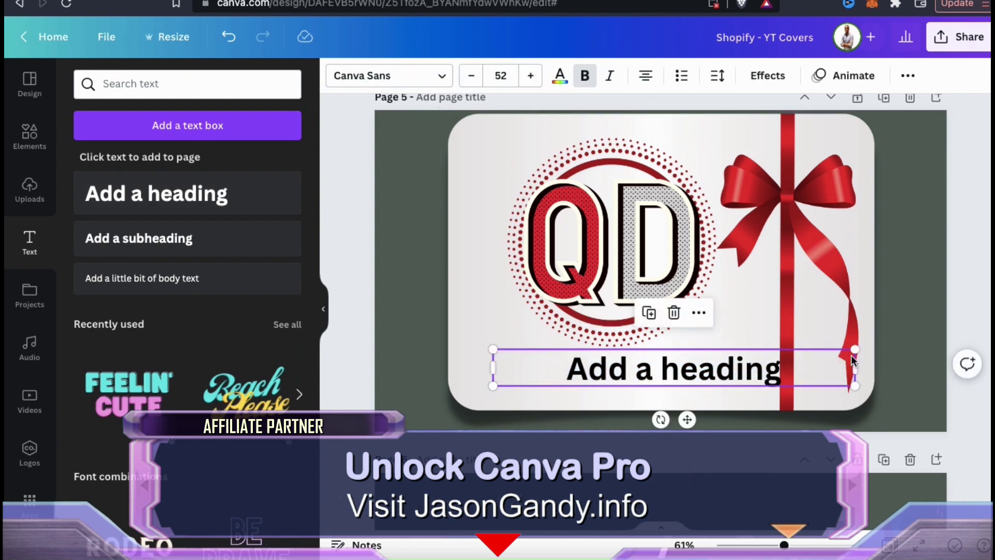
Change the heading text to "DIGITAL GIFT CARD", scale it to font size 42.3 and move it clear of the vertical ribbon.
double_click(752, 375)
type("Digi")
key("BackSpace")
key("BackSpace")
key("BackSpace")
type("IGITAL")
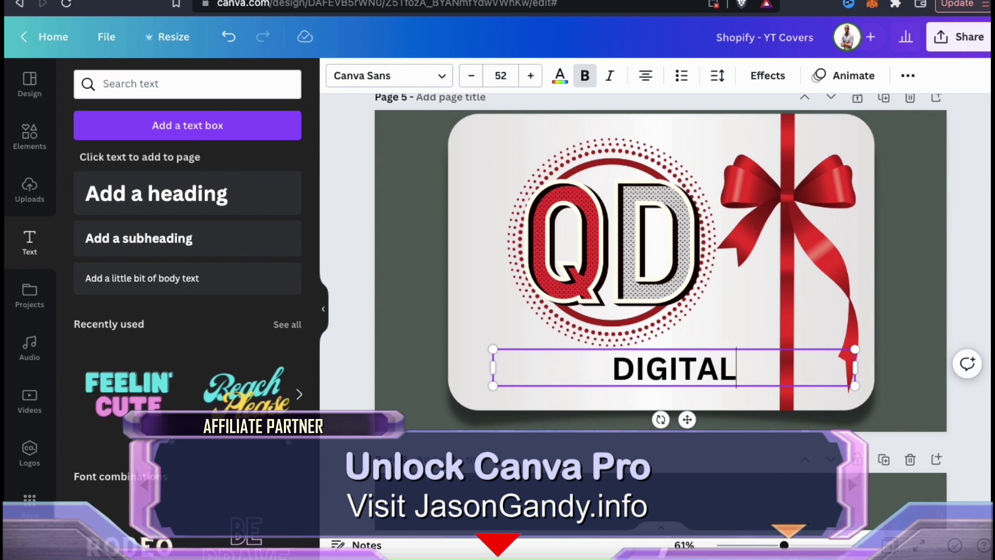
type(" GIFT CARDS")
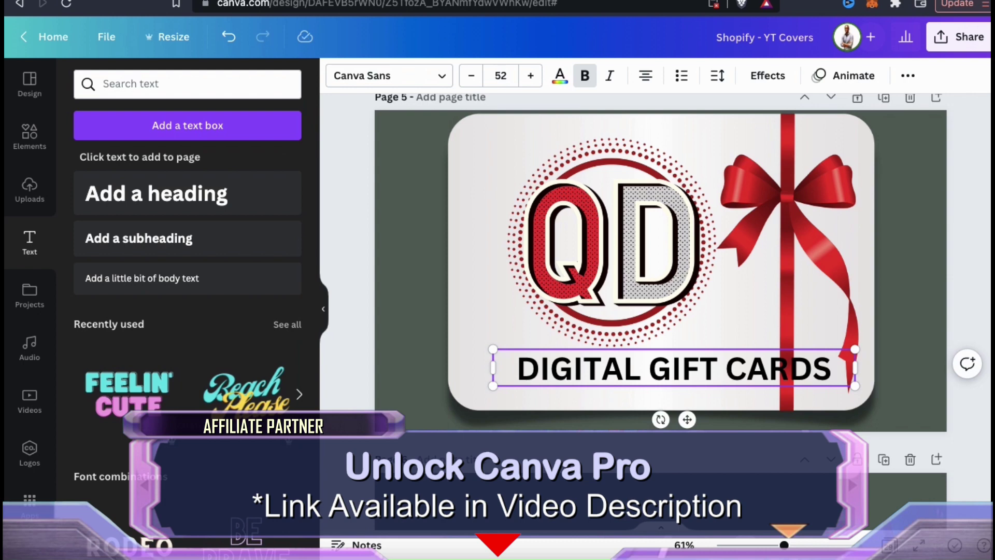
key("BackSpace")
left_click_drag(855, 386, 787, 379)
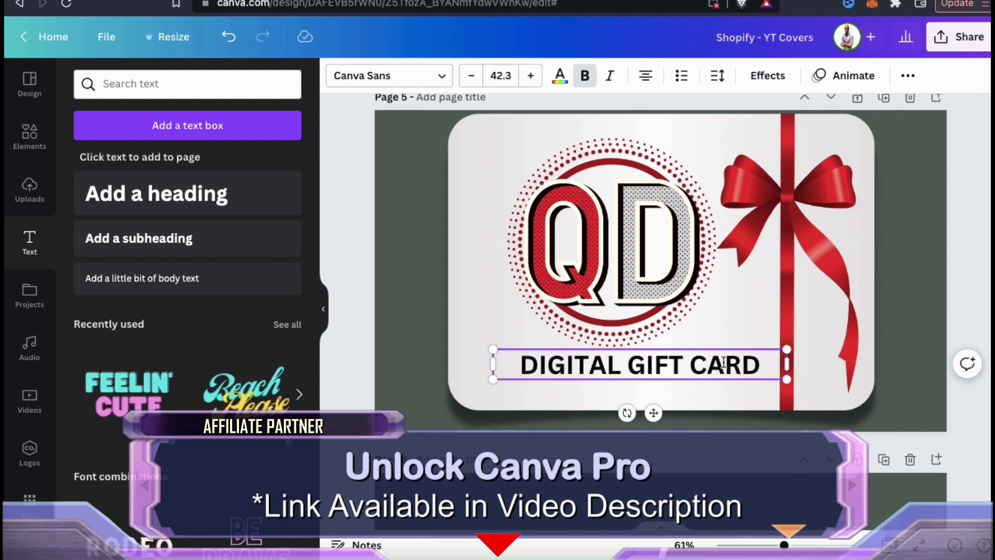
left_click_drag(723, 349, 695, 356)
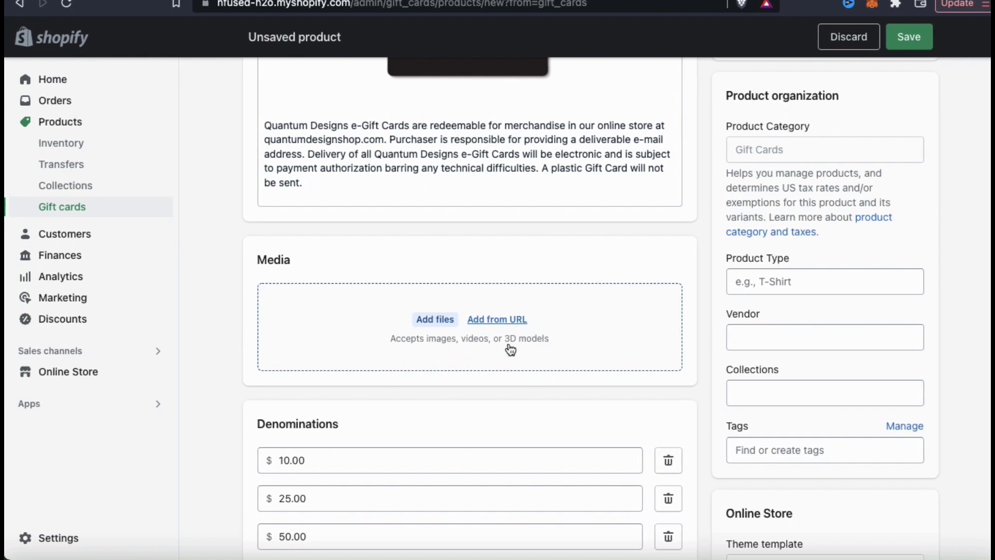
Switch to the Shopify gift card product and add the finished QD Digital Gift Card image to its media.
left_click(454, 333)
double_click(440, 204)
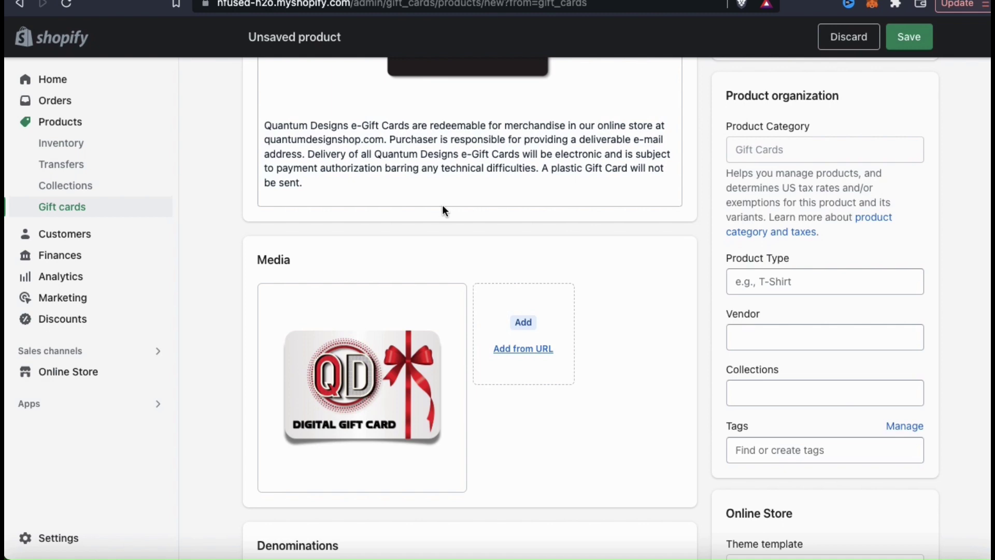
Set the four gift card denominations to $5.00, $10.00, $15.00 and $20.00.
scroll(699, 366, "down", 6)
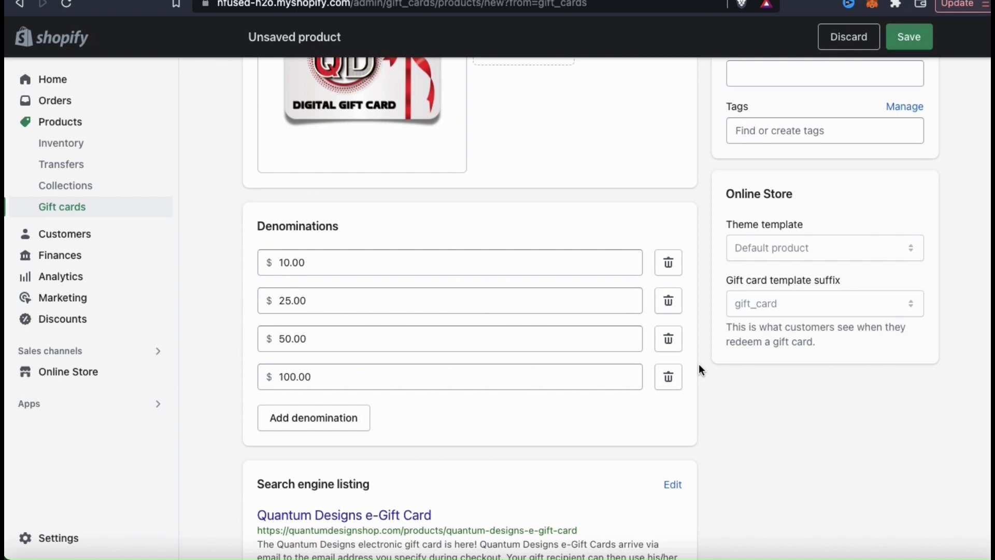
left_click_drag(290, 263, 277, 263)
type("5")
left_click_drag(288, 300, 272, 298)
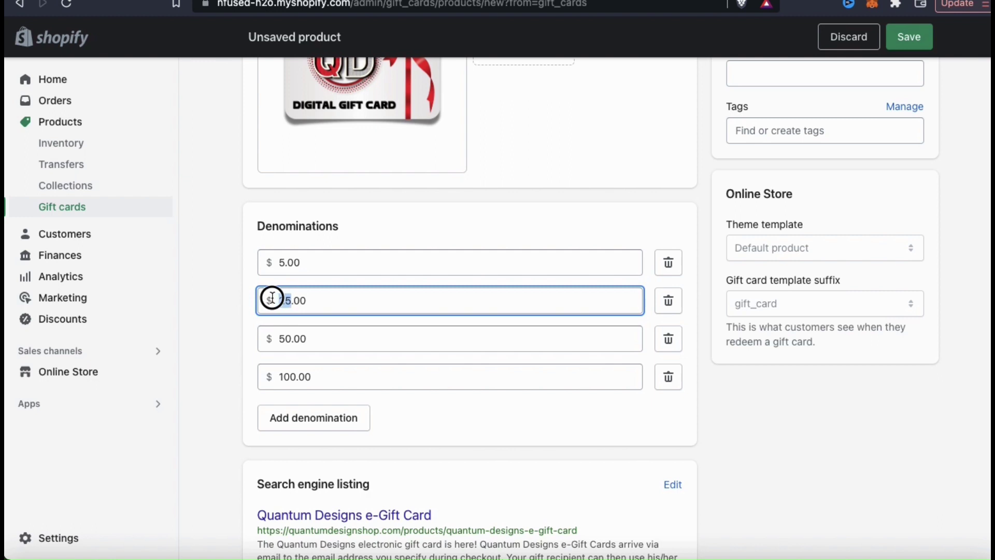
type("10")
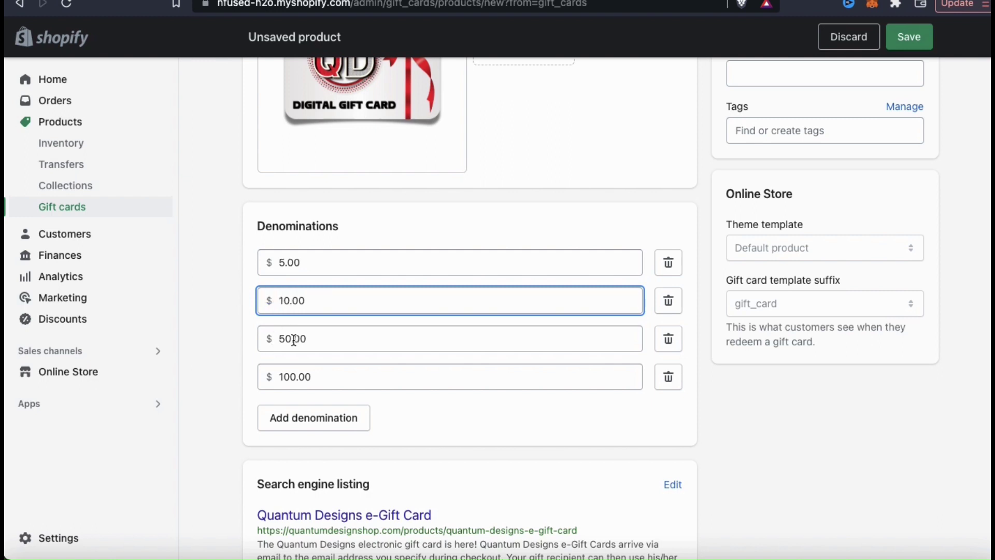
left_click_drag(294, 339, 273, 338)
type("15")
left_click(296, 377)
left_click_drag(296, 377, 272, 377)
type("20")
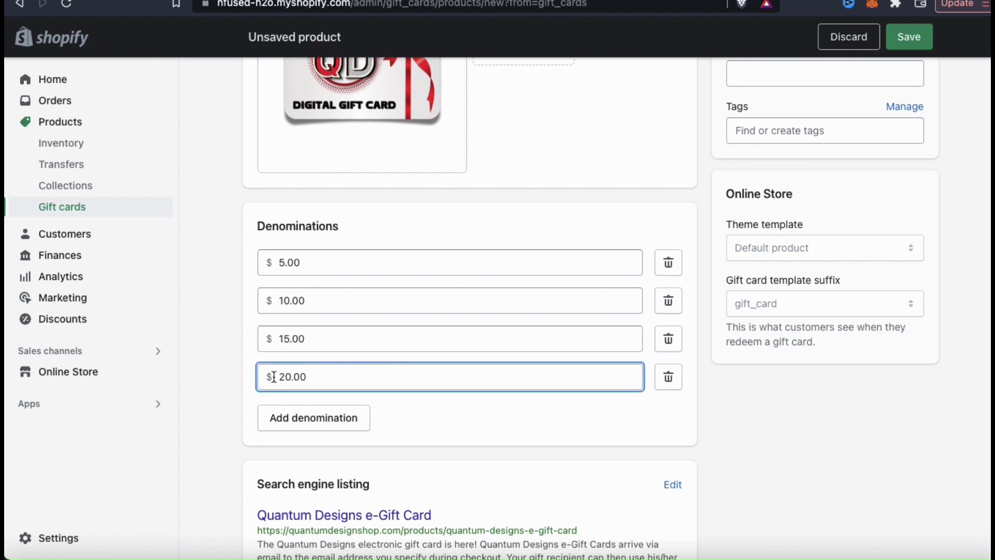
Try adding a fifth denomination of $50.00 and delete it again.
left_click(413, 415)
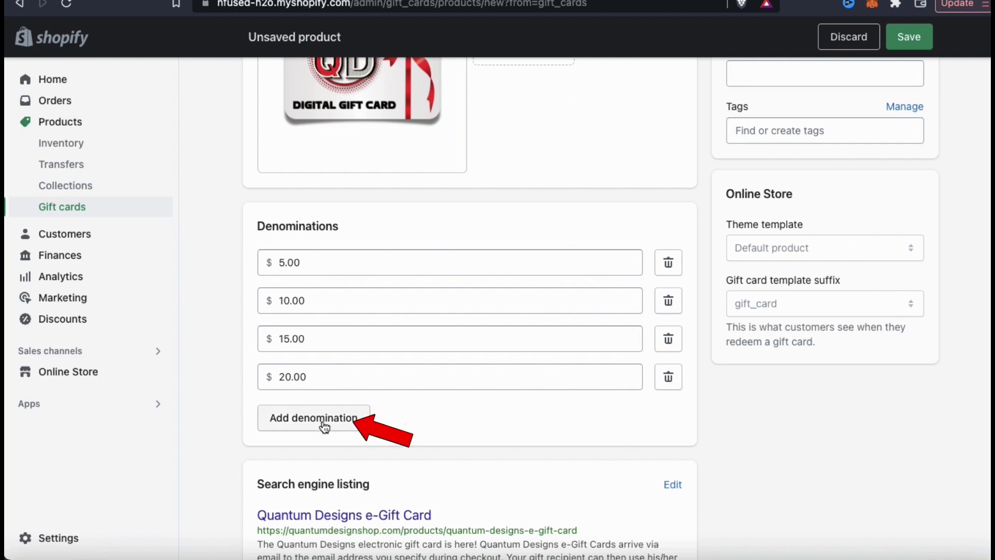
left_click(305, 420)
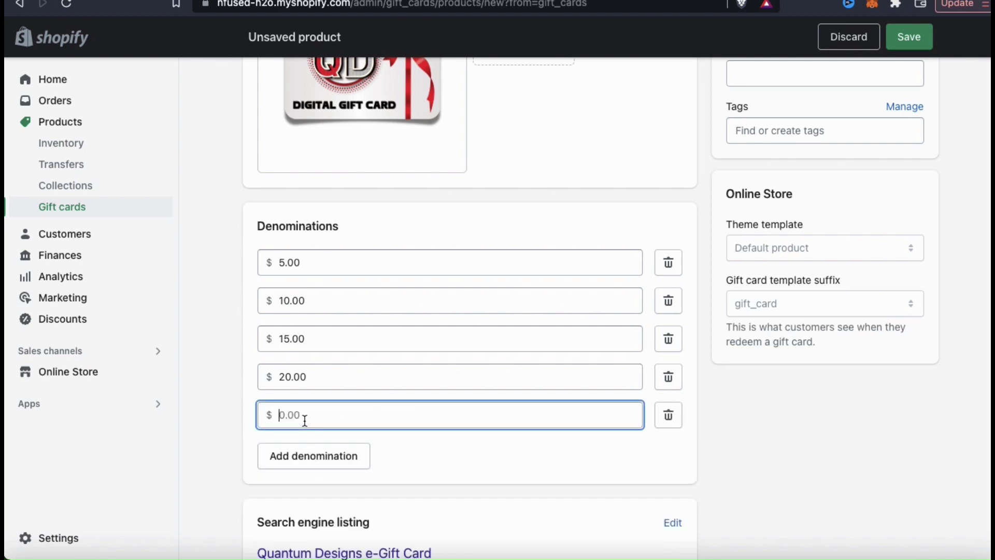
type("50.00")
left_click(445, 454)
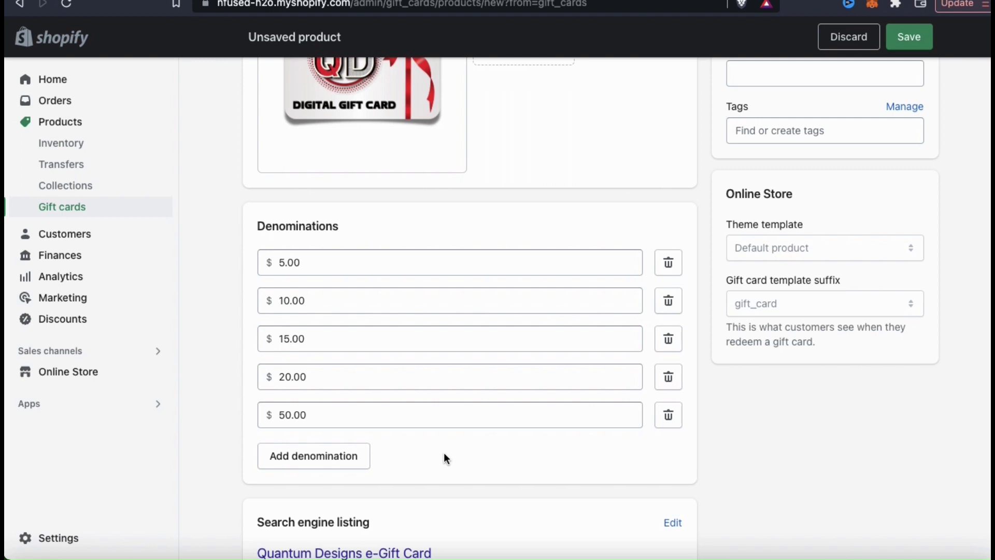
left_click(670, 415)
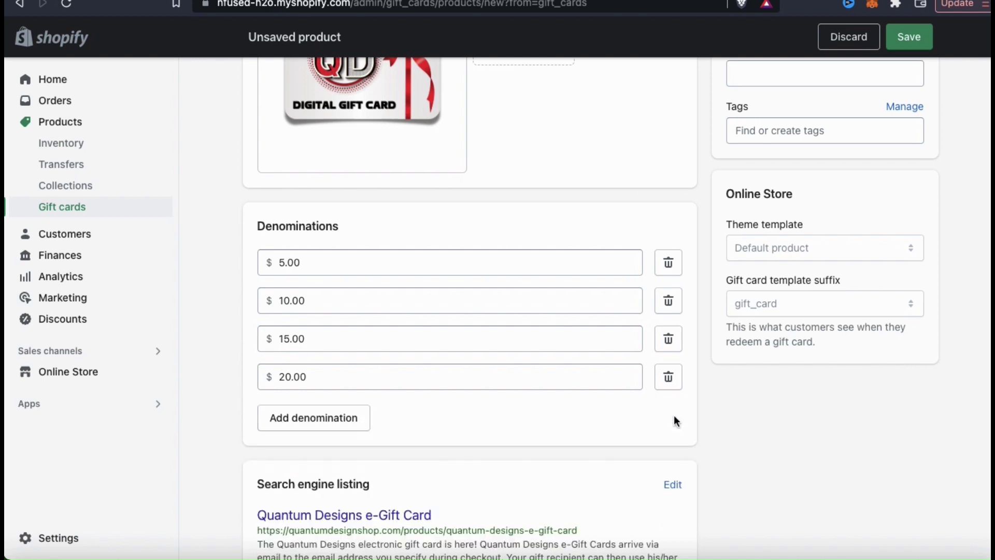
In the search engine listing, replace the meta description after "is here!" with "Quantum Designs e-Gift Cards are redeemable for merchandise in our online store at quantumdesignshop.com.".
scroll(706, 422, "down", 3)
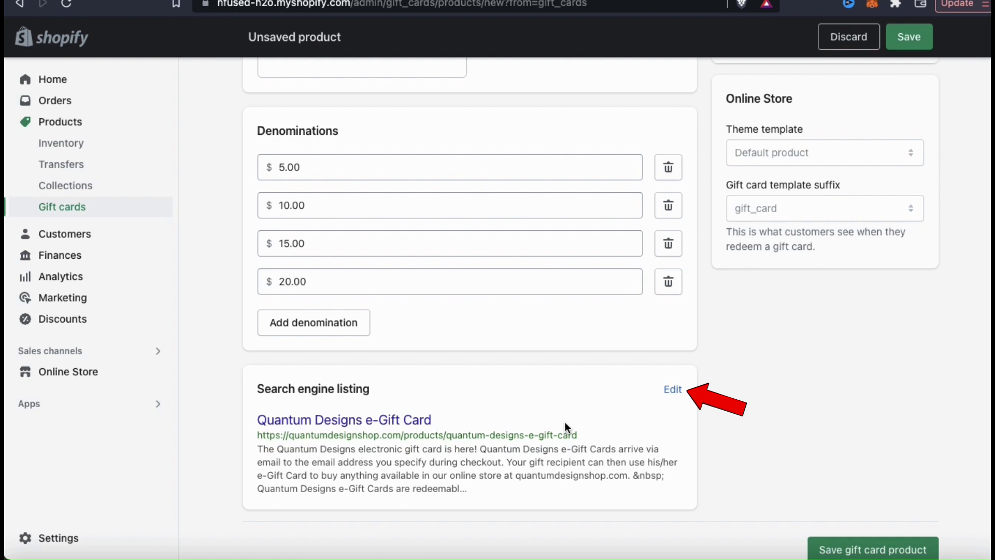
left_click(674, 389)
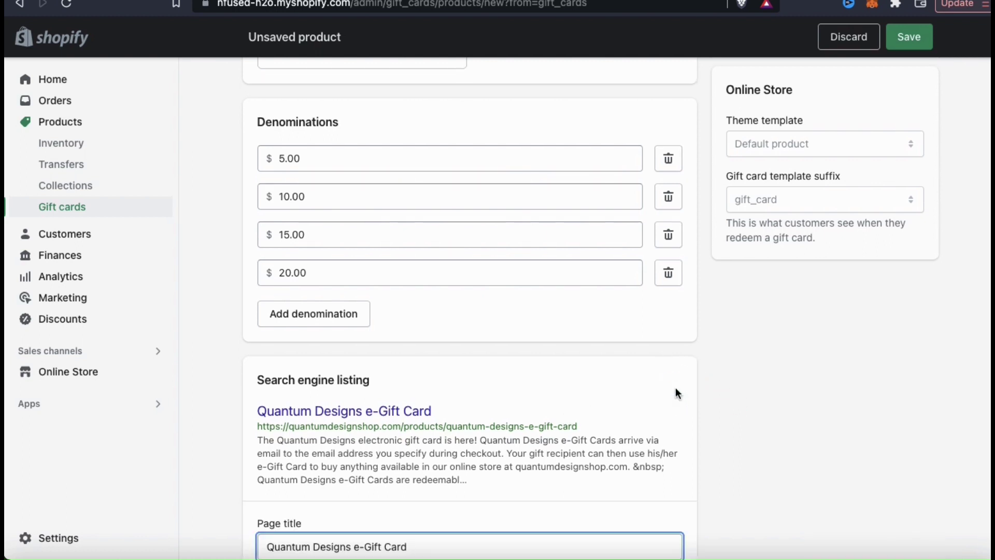
scroll(664, 430, "down", 3)
scroll(665, 430, "down", 3)
scroll(665, 431, "down", 1)
scroll(664, 430, "up", 2)
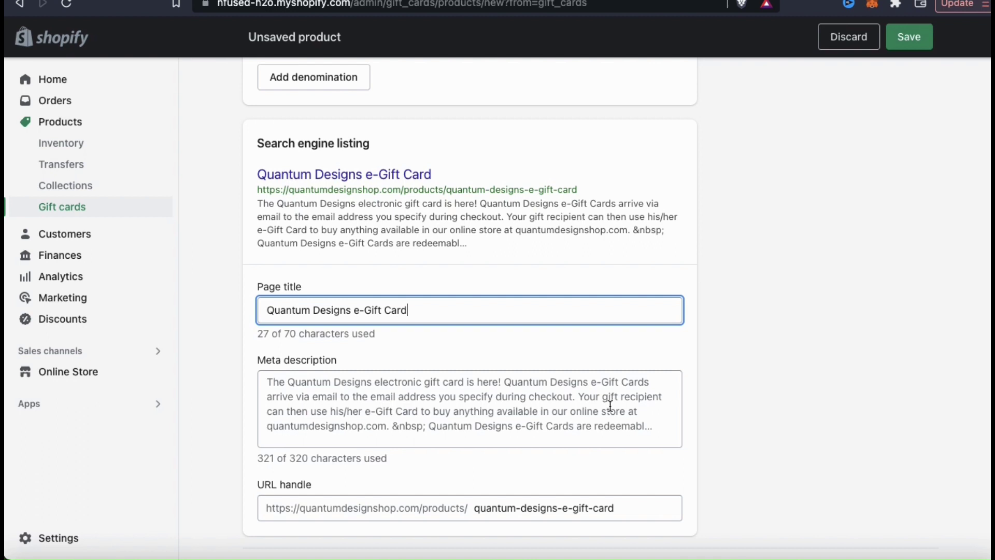
left_click(509, 381)
left_click_drag(488, 484, 507, 382)
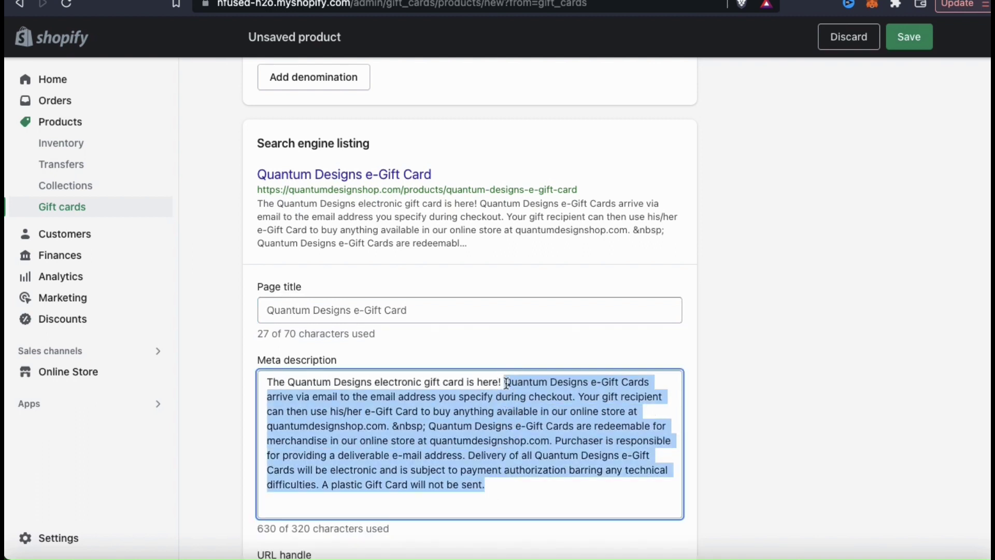
type("Quantum Designs electronic gift card is here! Quantum Desi")
type("Quantum Designs e-Gift Cards are redeemable for merchandise in our online store at quantumdesignshop.com.")
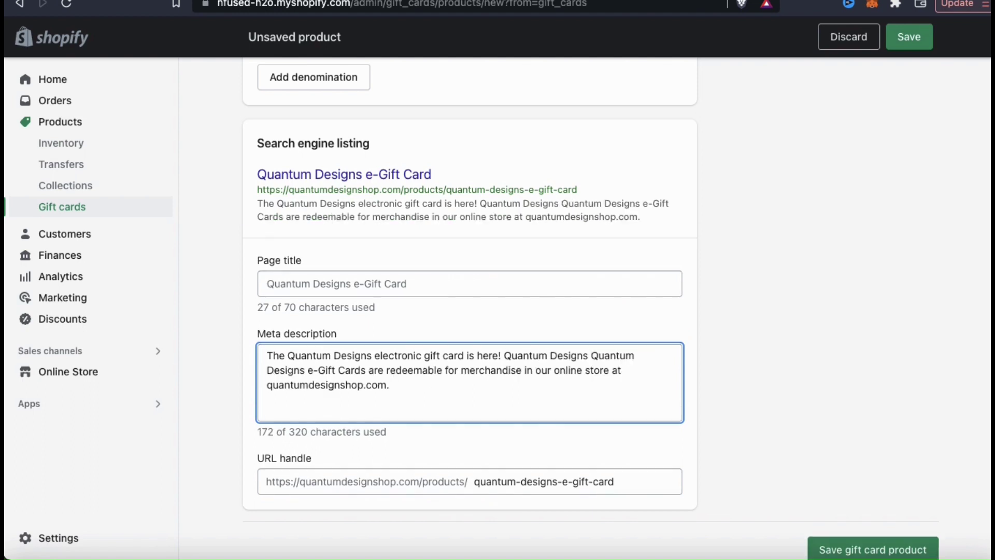
Remove the duplicate "Quantum Designs" and append "Your redemption code will be sent to you via email after checkout. No plastic gift card will be sent.".
left_click_drag(571, 357, 505, 356)
key("BackSpace")
key("super+Down")
type("No plastic")
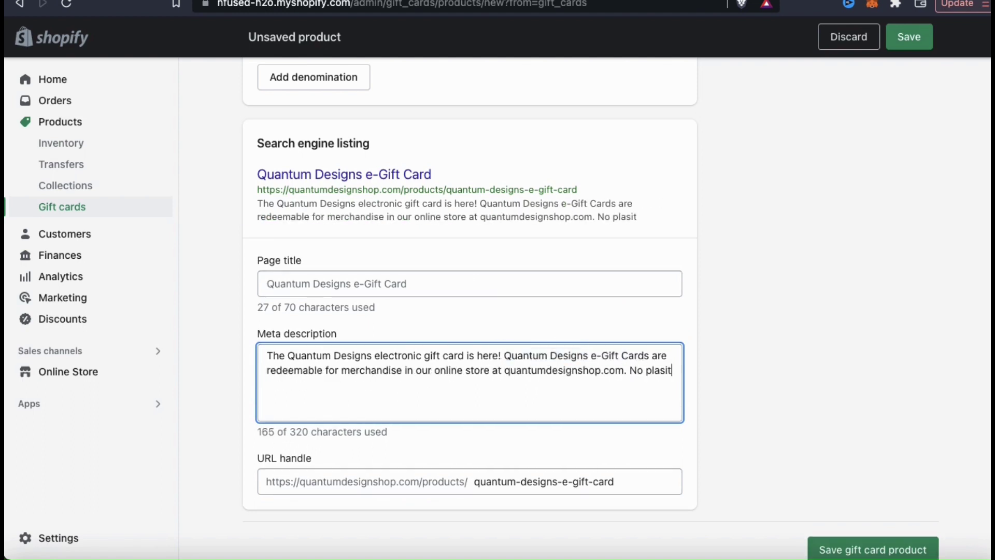
type(" gift card will be sent.")
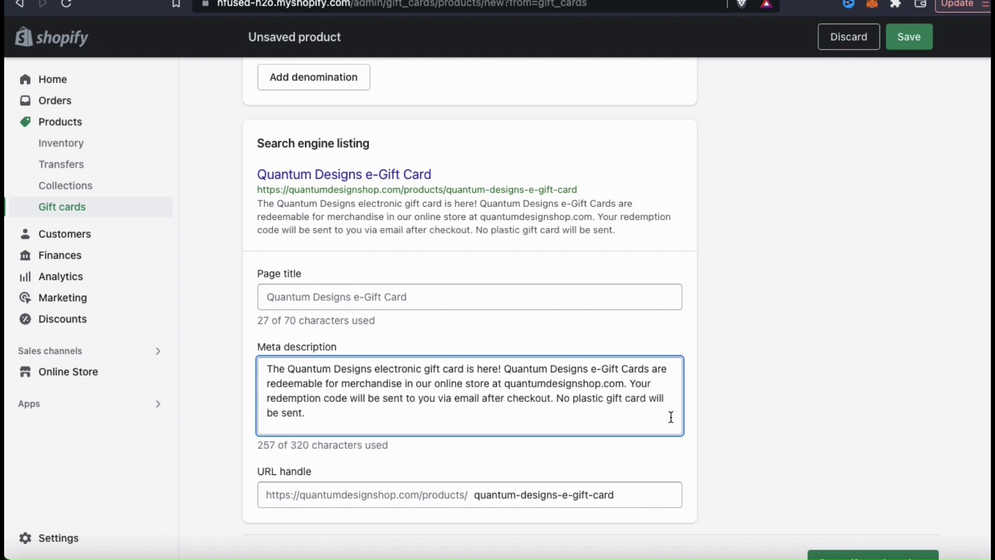
left_click(707, 416)
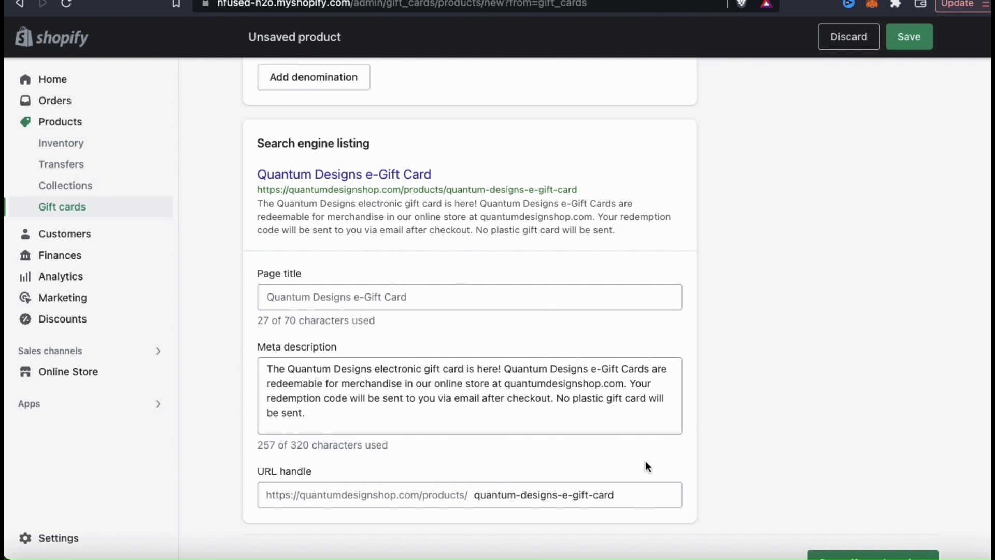
Change the product's URL handle to "quantum-designs-gift-card".
left_click(617, 492)
key("alt+Left")
key("alt+Left")
key("BackSpace")
key("BackSpace")
left_click(701, 474)
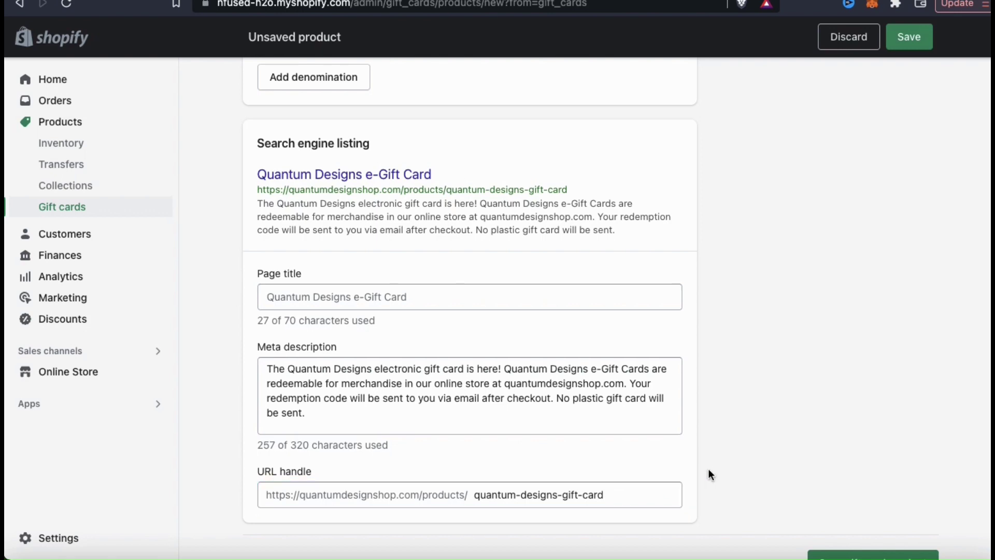
Keep the product status Active and limit its sales channels to Online Store by deselecting Buy Button and Facebook & Instagram.
scroll(716, 475, "up", 5)
scroll(716, 470, "up", 10)
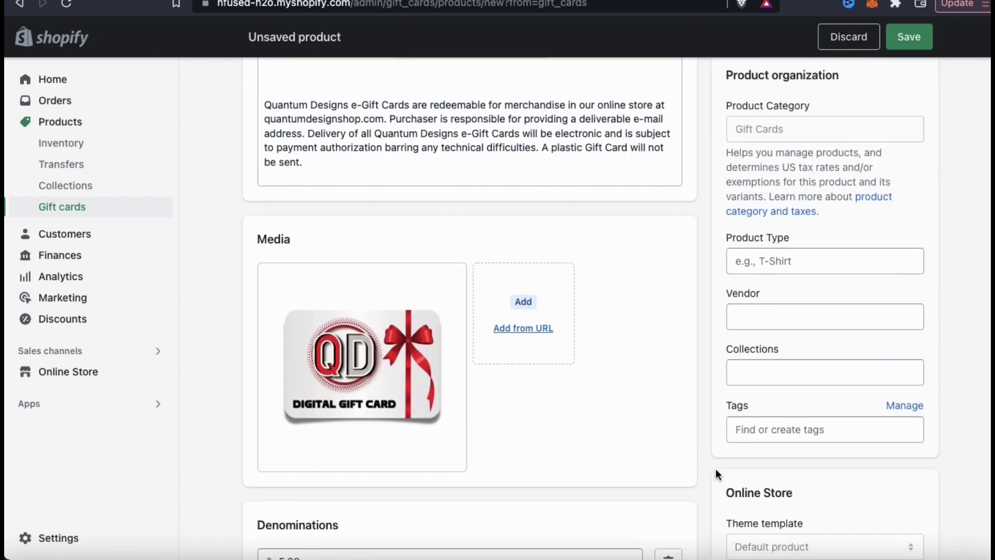
scroll(716, 469, "up", 2)
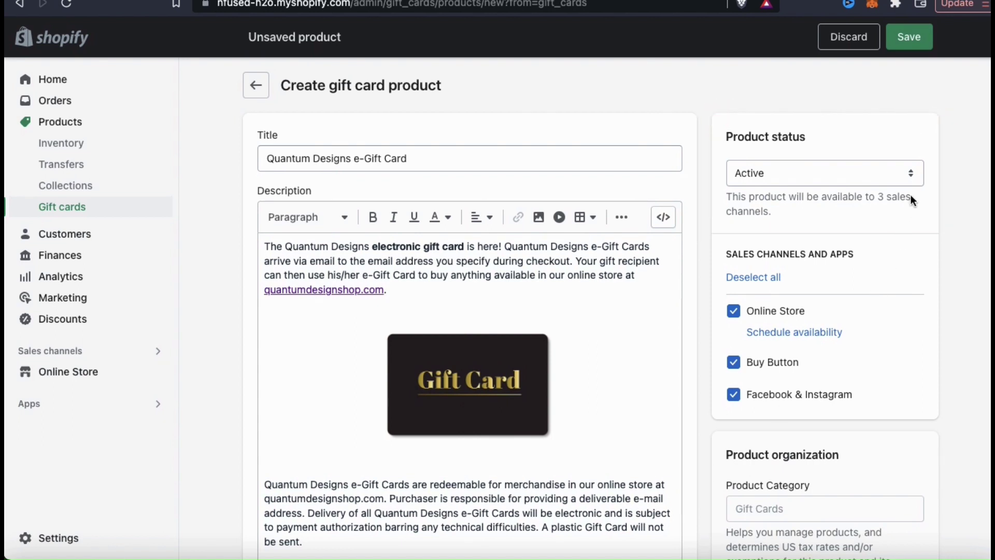
left_click(914, 178)
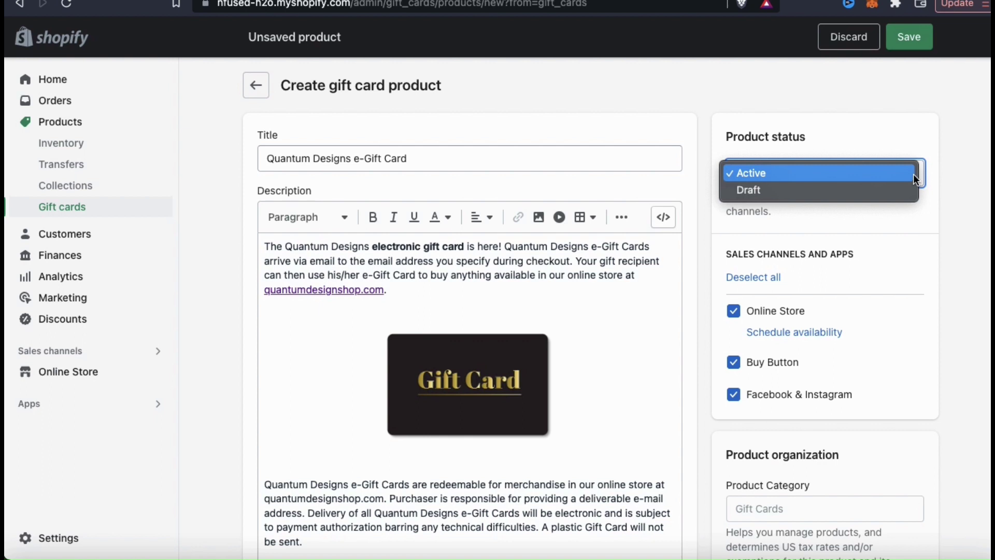
left_click(944, 175)
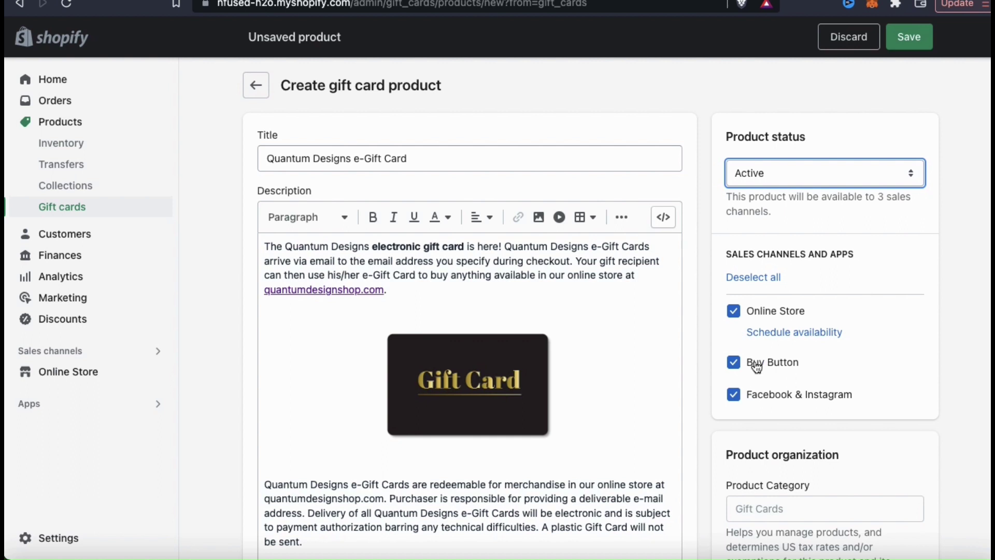
left_click(736, 364)
left_click(734, 395)
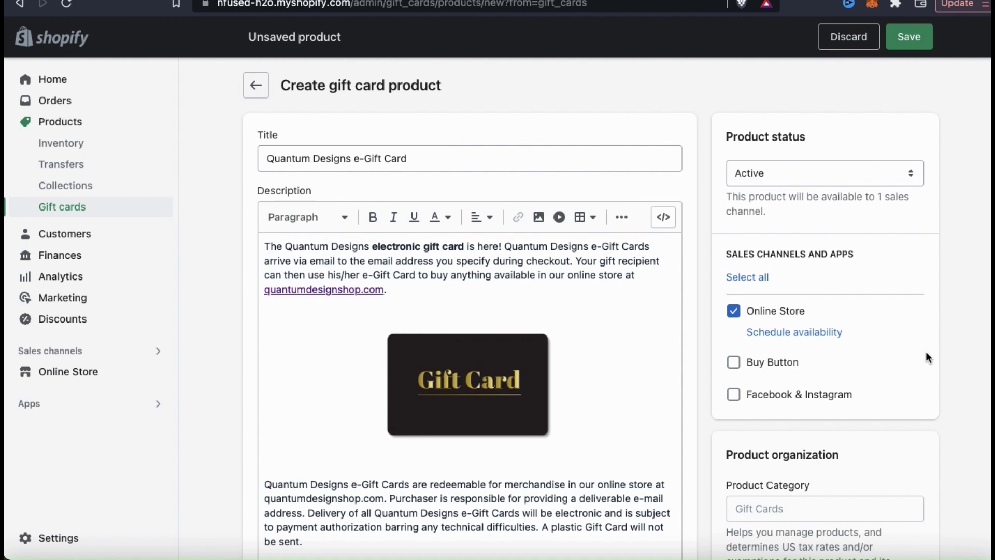
In the product organization details, set the product type to "Gift Card" and the vendor to Quantum Designs.
scroll(927, 358, "down", 6)
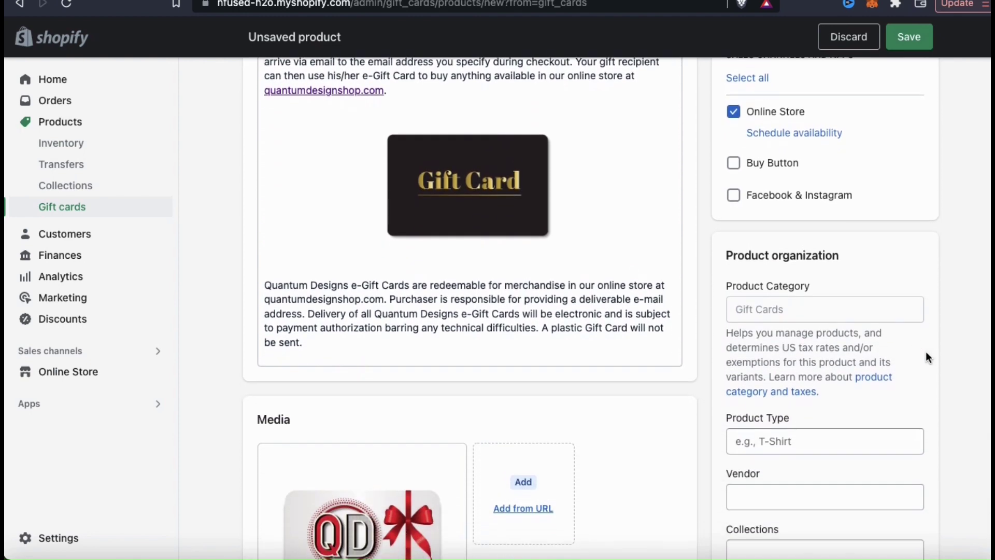
scroll(927, 352, "down", 1)
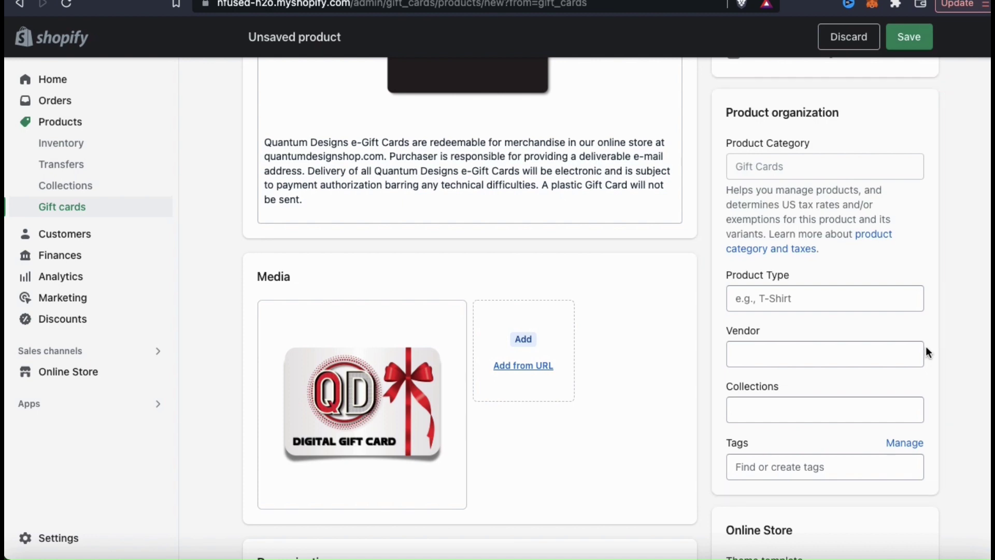
left_click(895, 299)
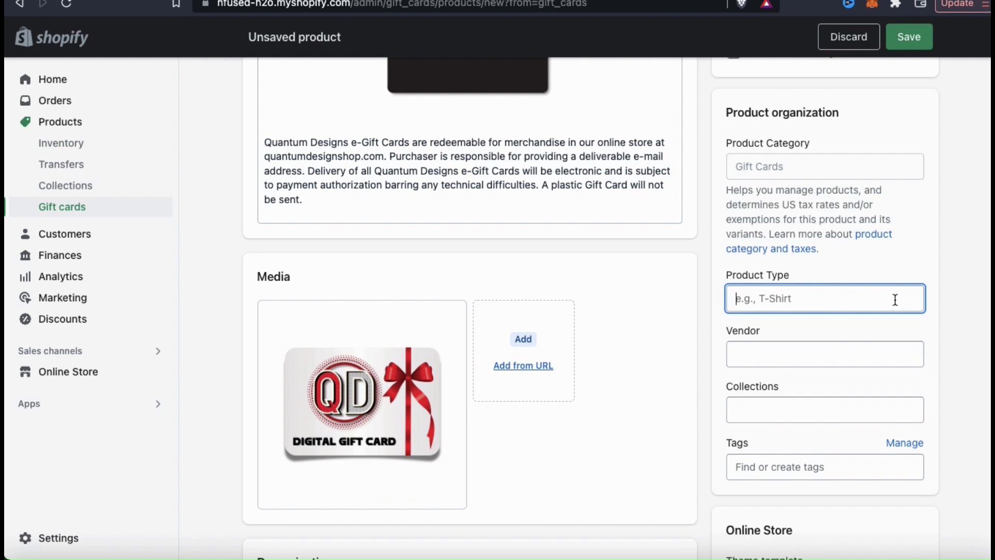
left_click(956, 337)
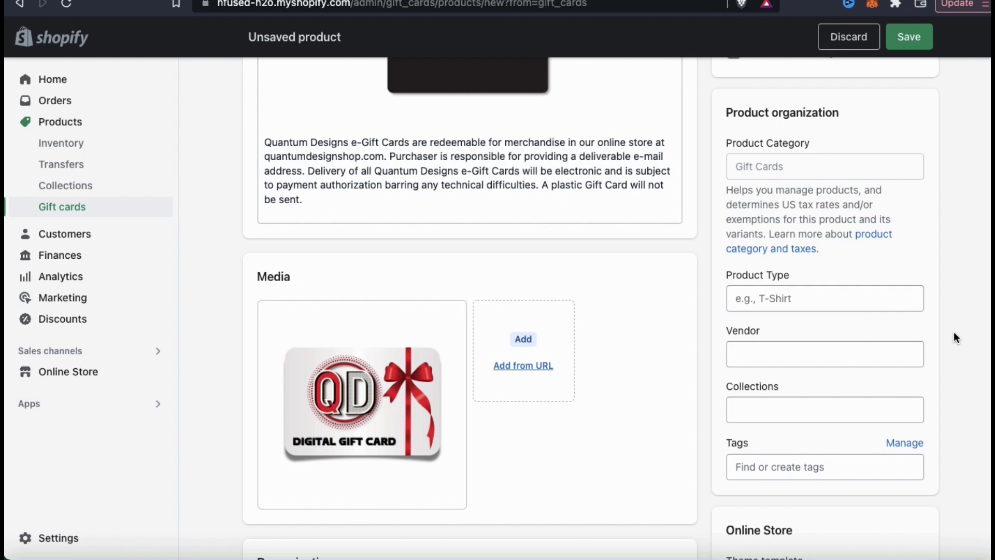
left_click(887, 300)
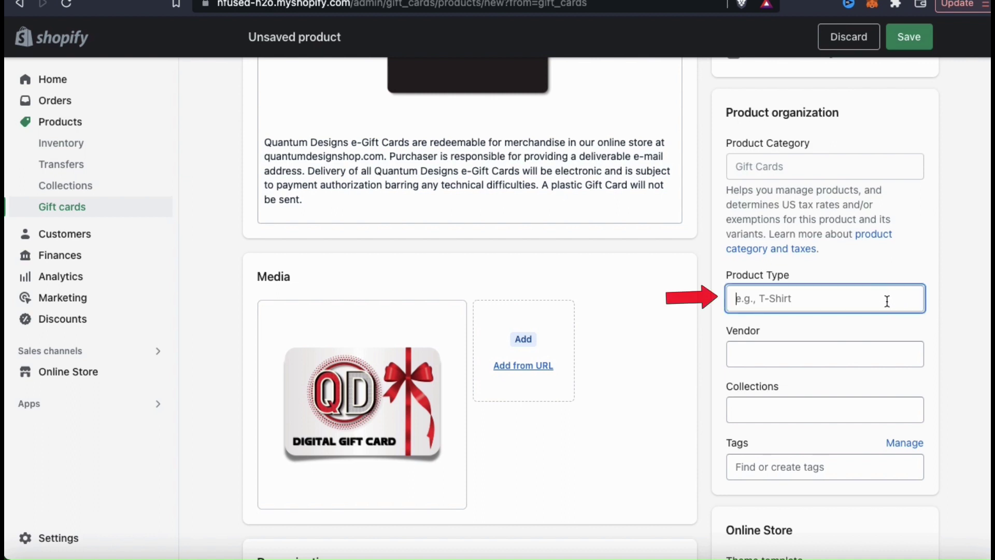
type("Gift Card")
left_click(919, 325)
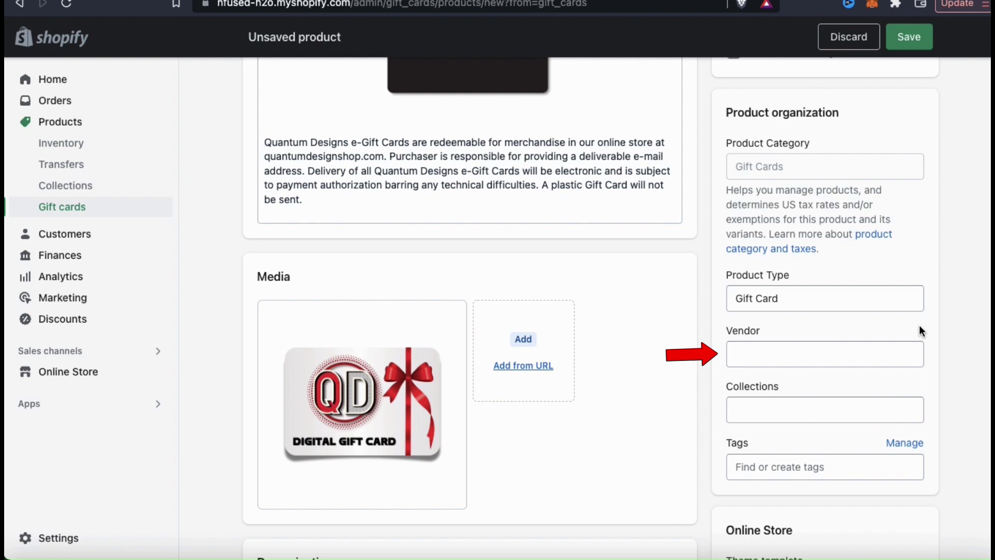
left_click(892, 351)
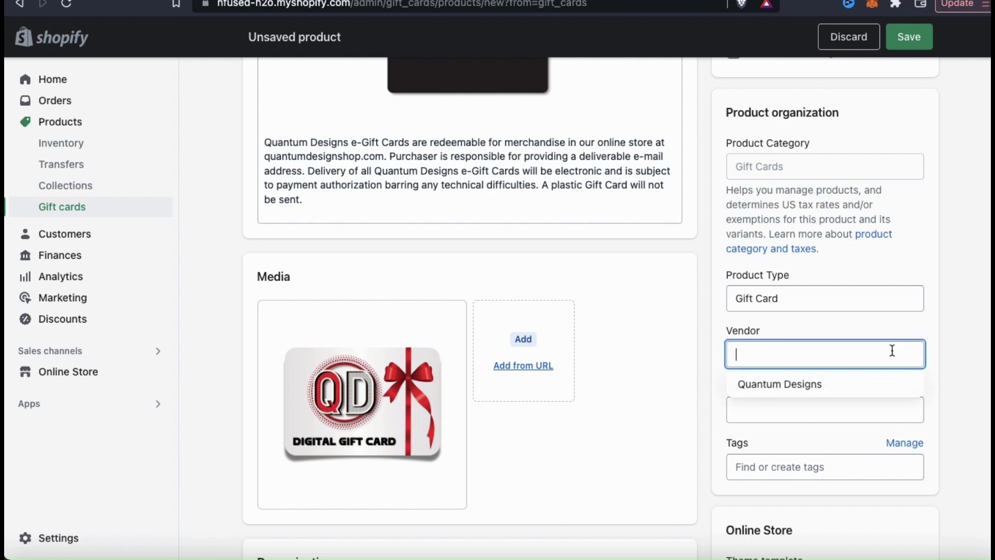
left_click(837, 384)
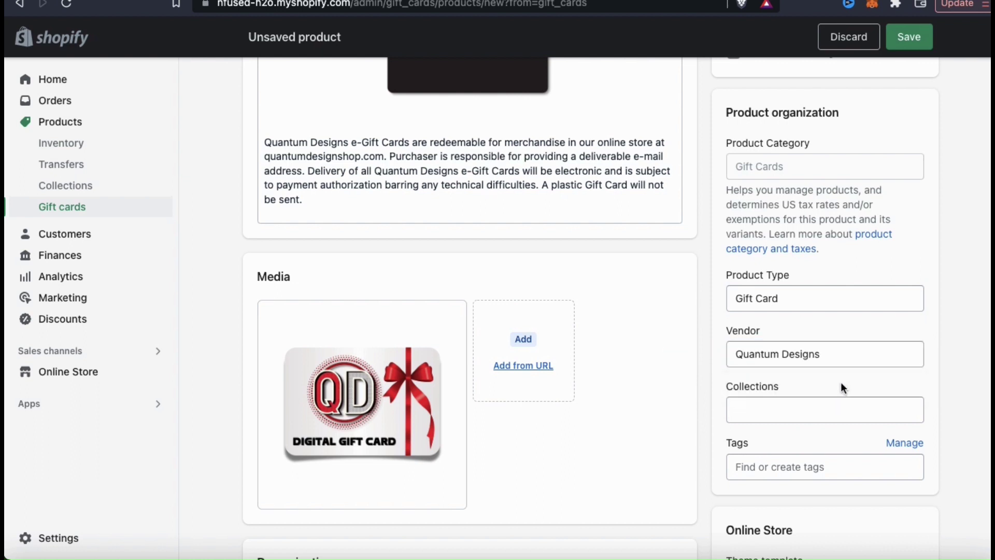
Add the product to the Home & Living collection and tag it "quantum designs gift card", "electronic gift card" and "gift card".
left_click(827, 413)
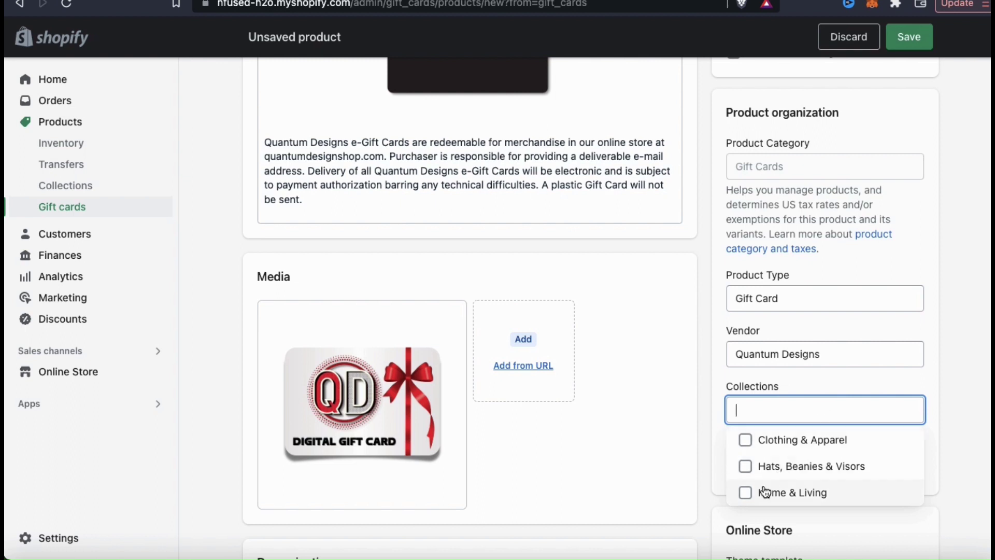
left_click(746, 493)
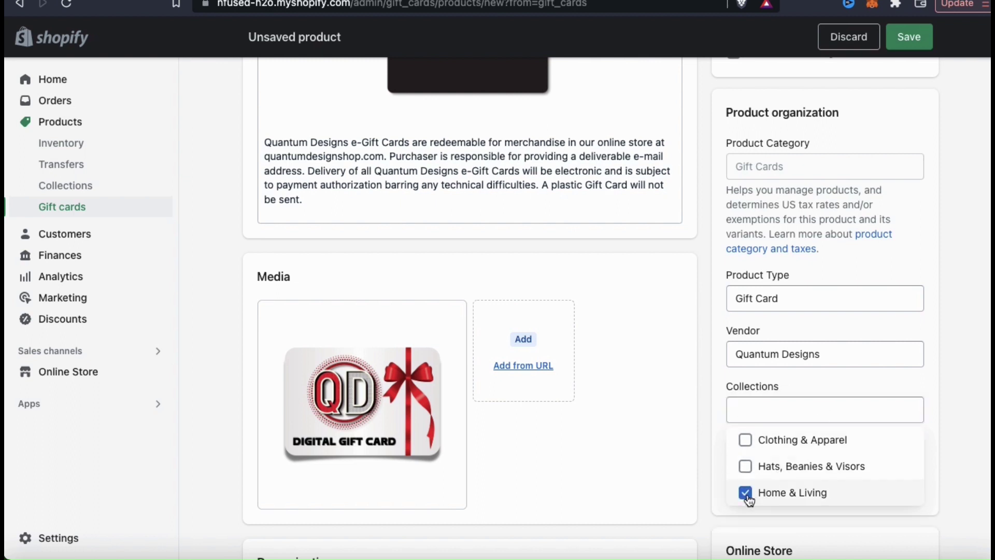
left_click(951, 390)
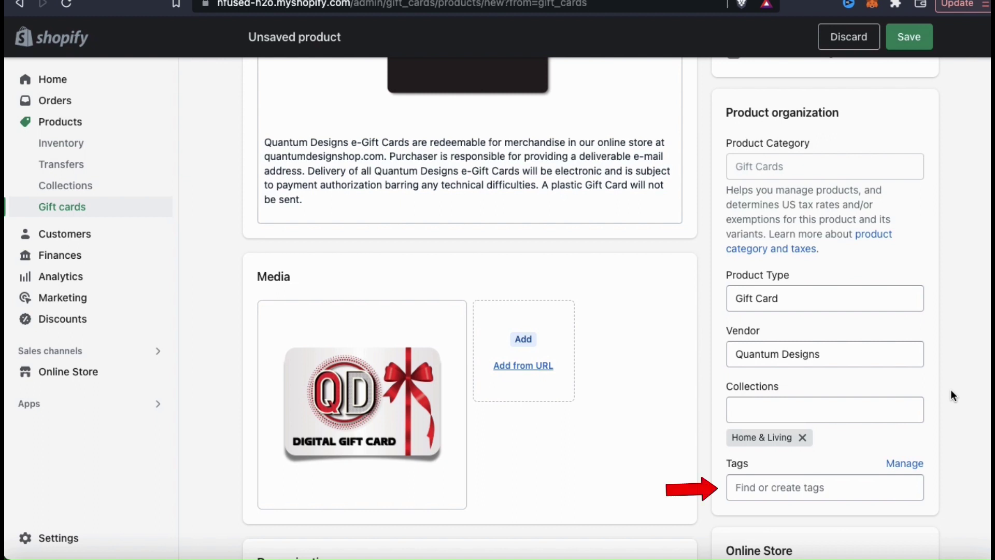
left_click(862, 482)
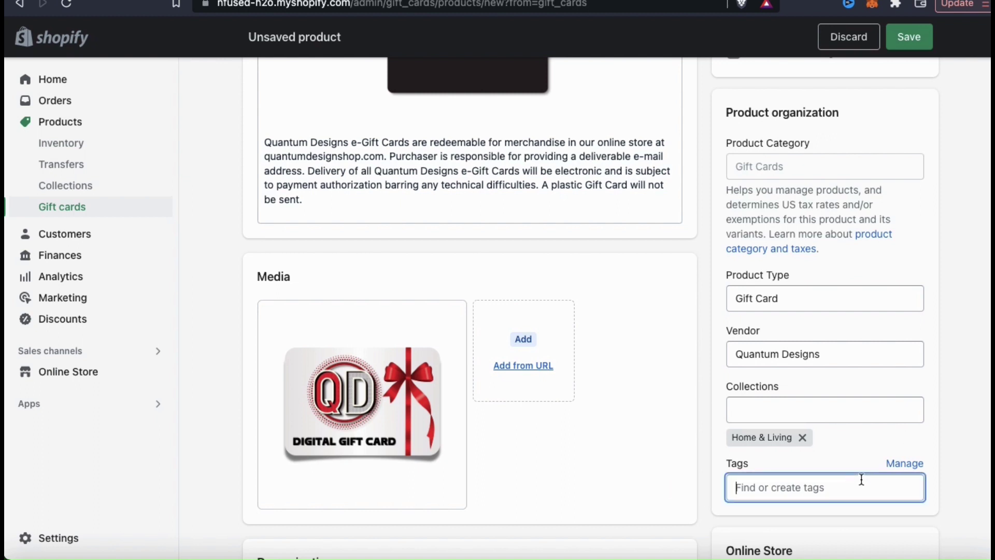
type("gift card")
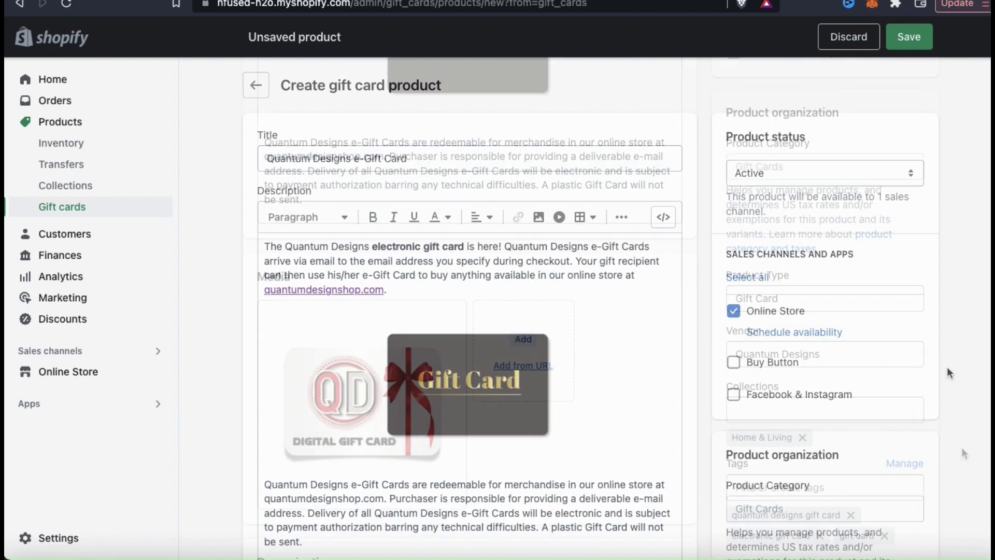
Review the completed product form from description to search engine listing and save the gift card product.
scroll(947, 366, "down", 5)
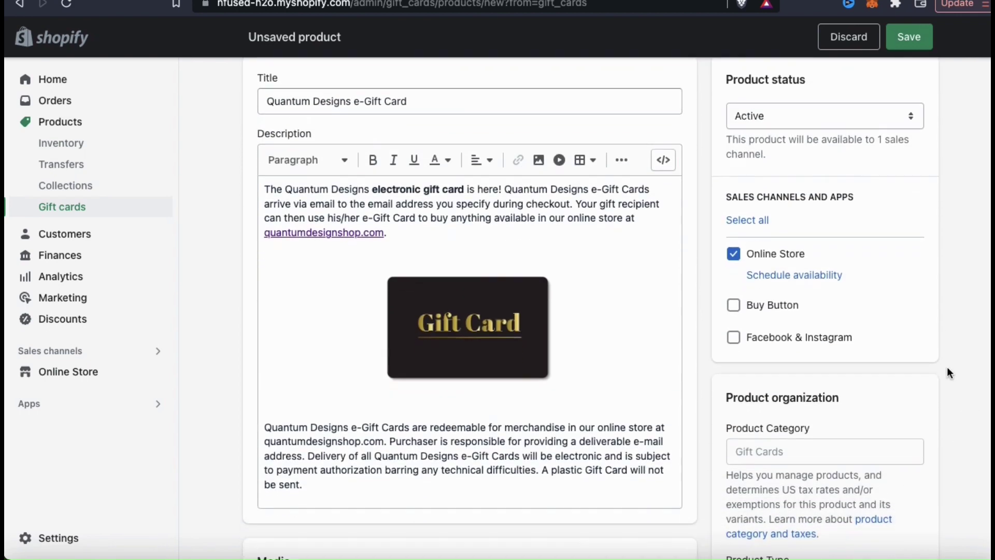
scroll(947, 366, "down", 10)
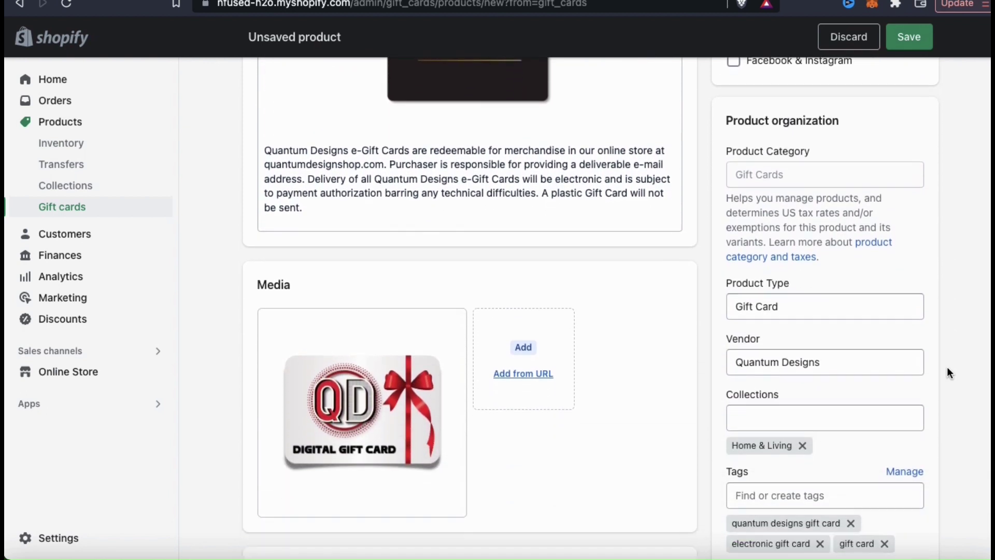
scroll(947, 367, "down", 8)
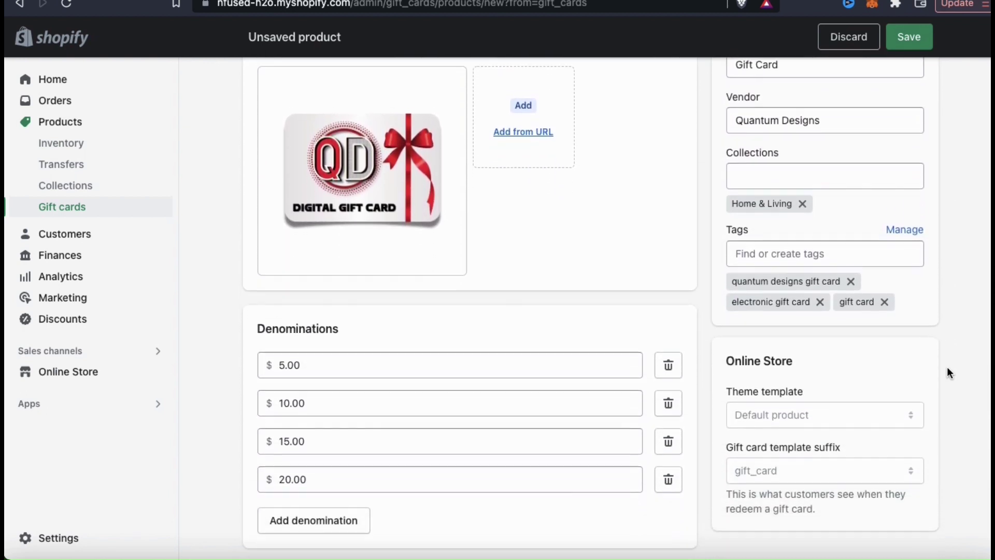
scroll(947, 367, "down", 10)
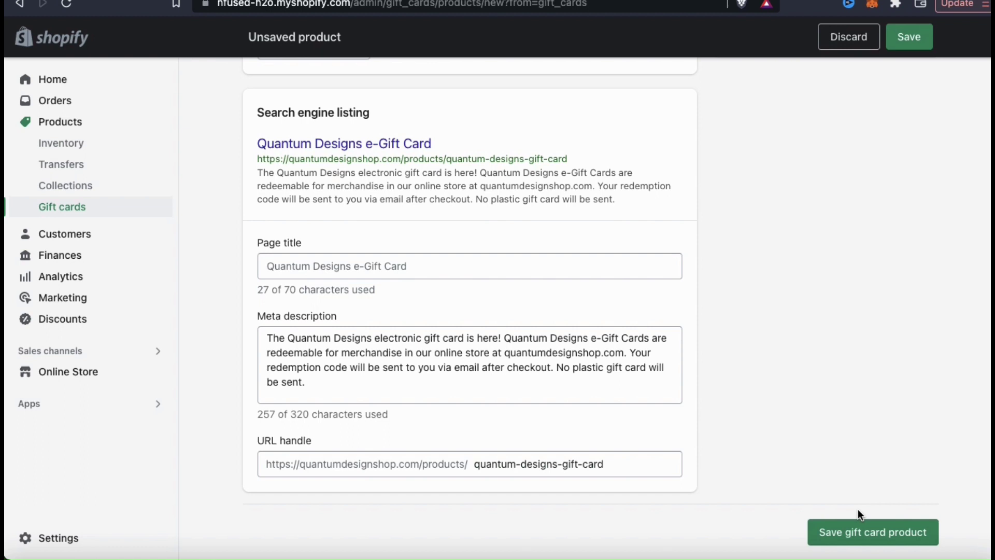
left_click(871, 541)
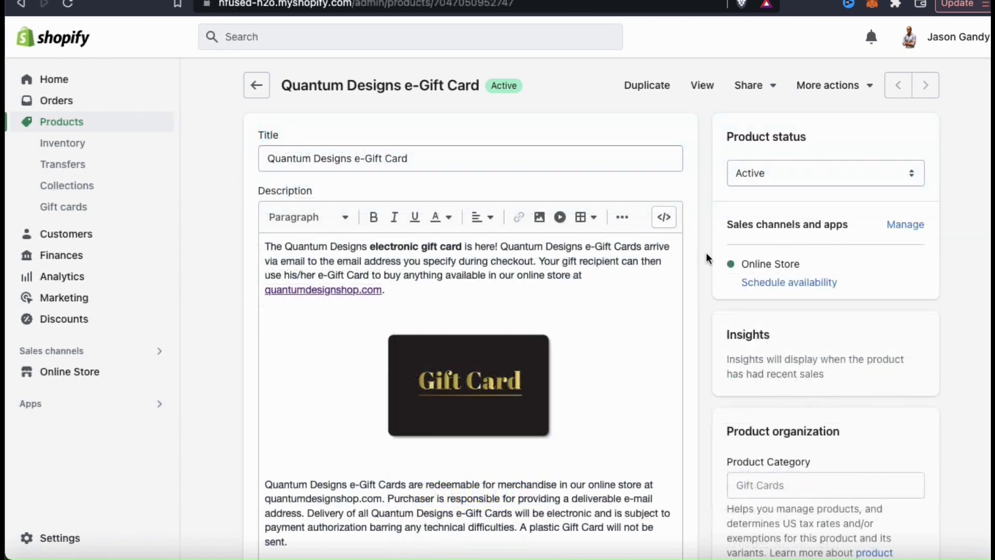
View the saved gift card's page in the online store and examine its image, description and denomination choices.
left_click(707, 88)
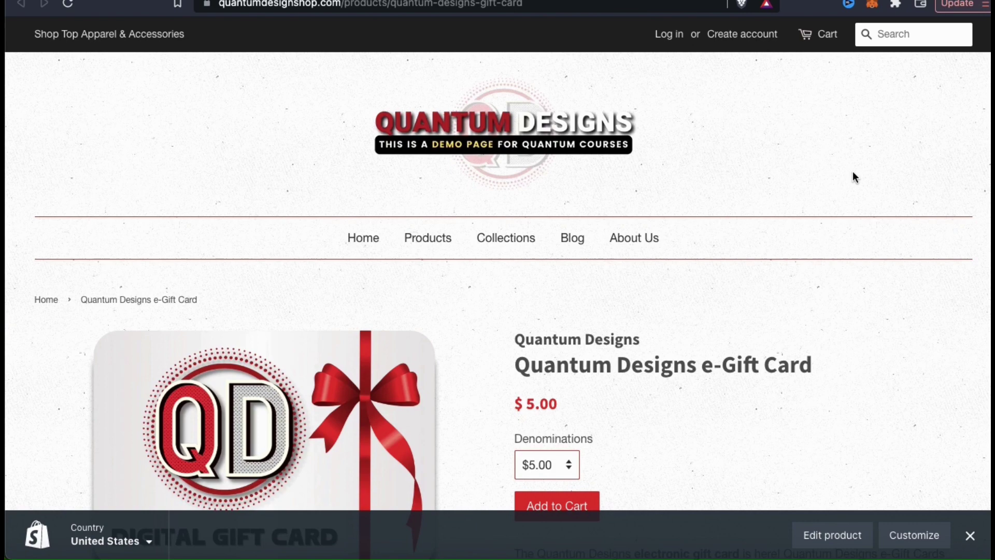
scroll(856, 322, "down", 3)
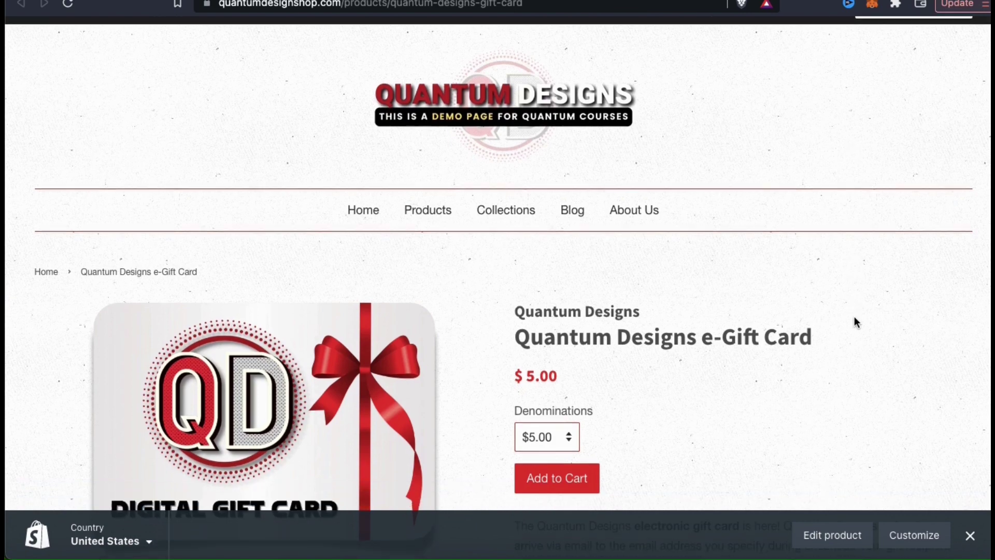
scroll(854, 318, "down", 2)
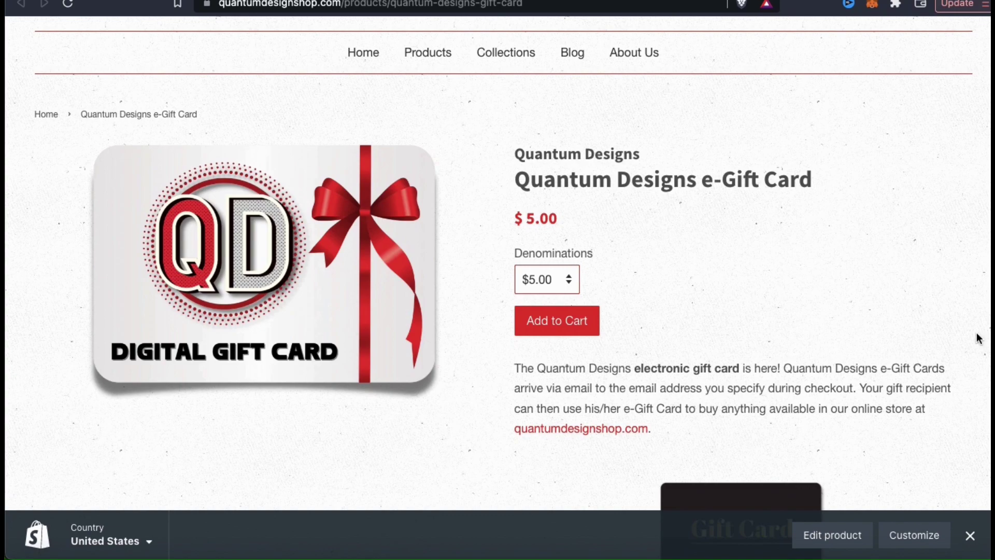
scroll(977, 334, "down", 6)
scroll(979, 335, "down", 6)
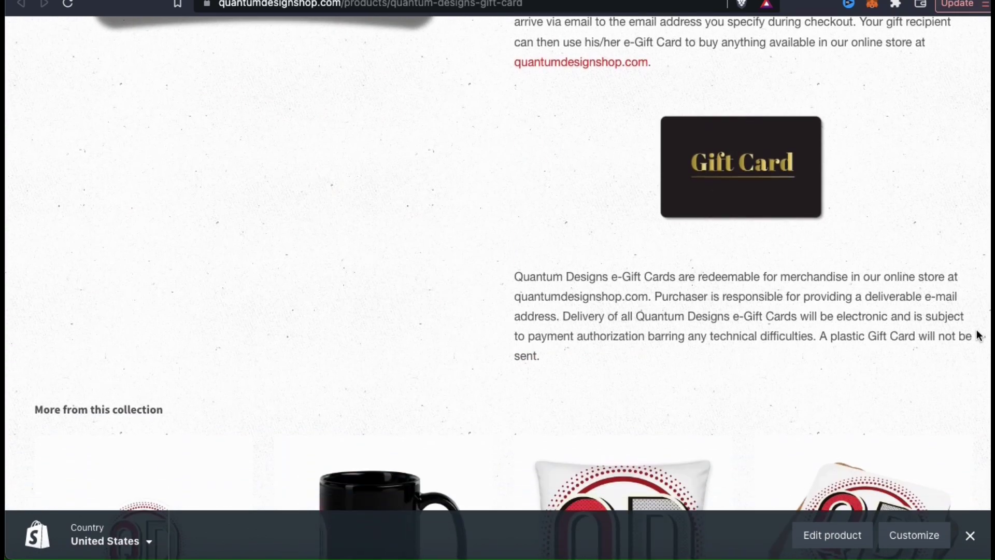
scroll(978, 334, "down", 2)
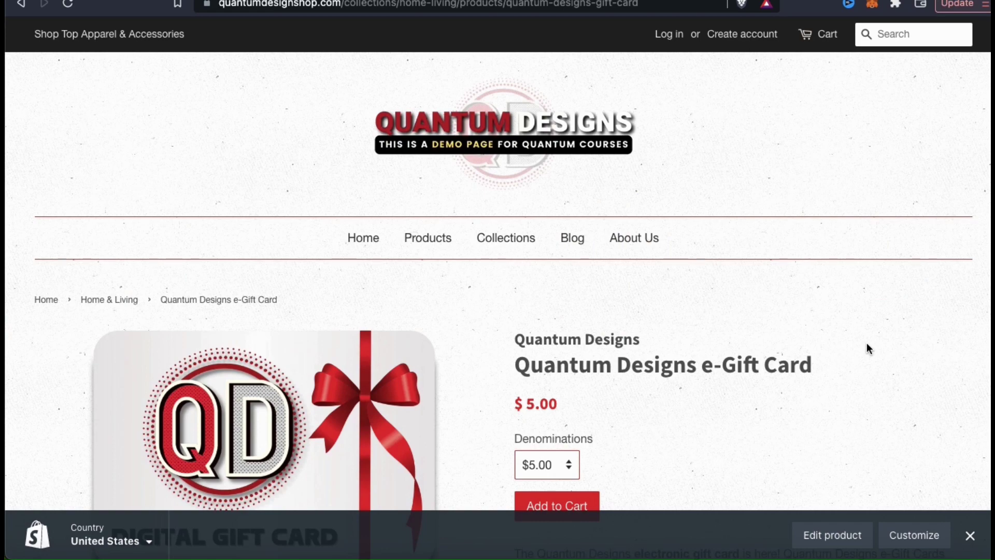
scroll(869, 348, "down", 2)
scroll(869, 348, "down", 1)
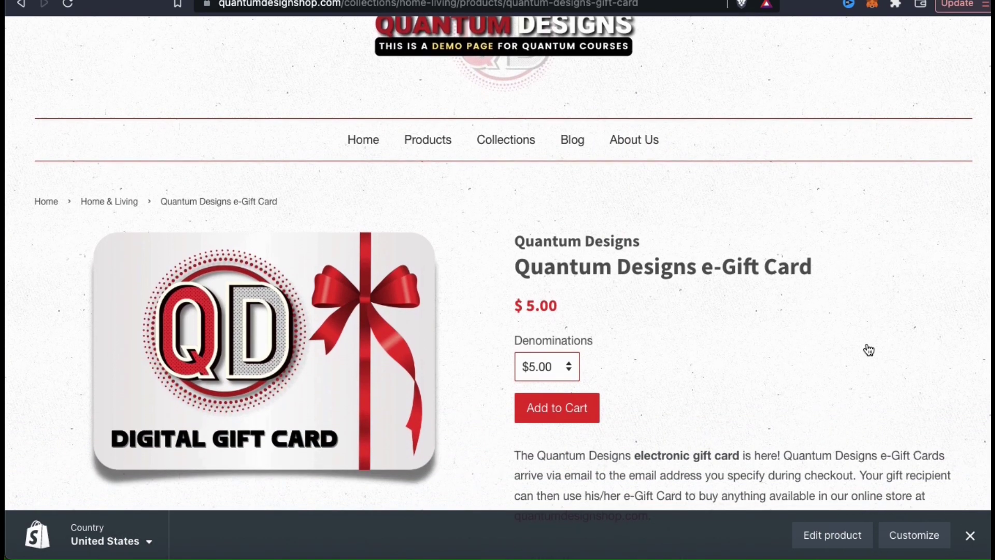
left_click(571, 371)
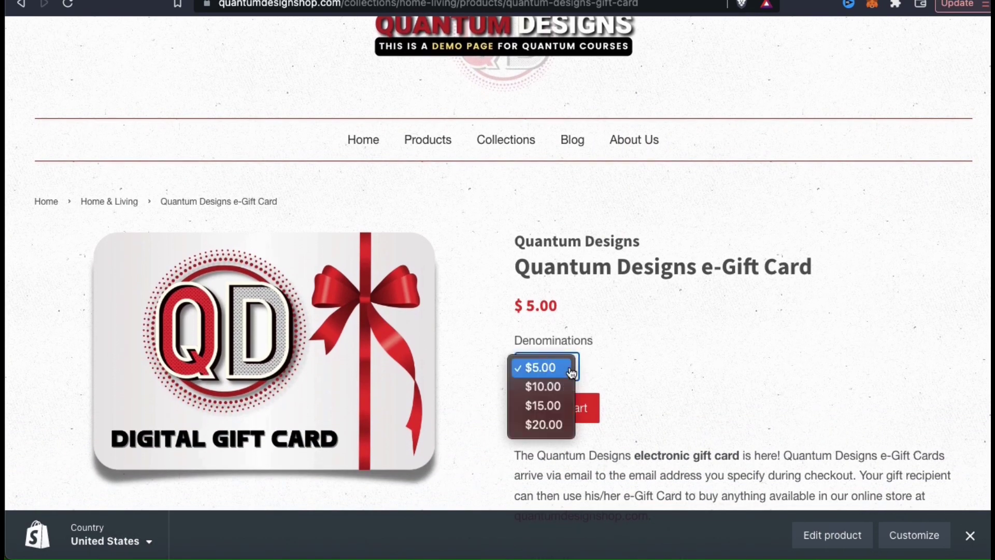
left_click(624, 367)
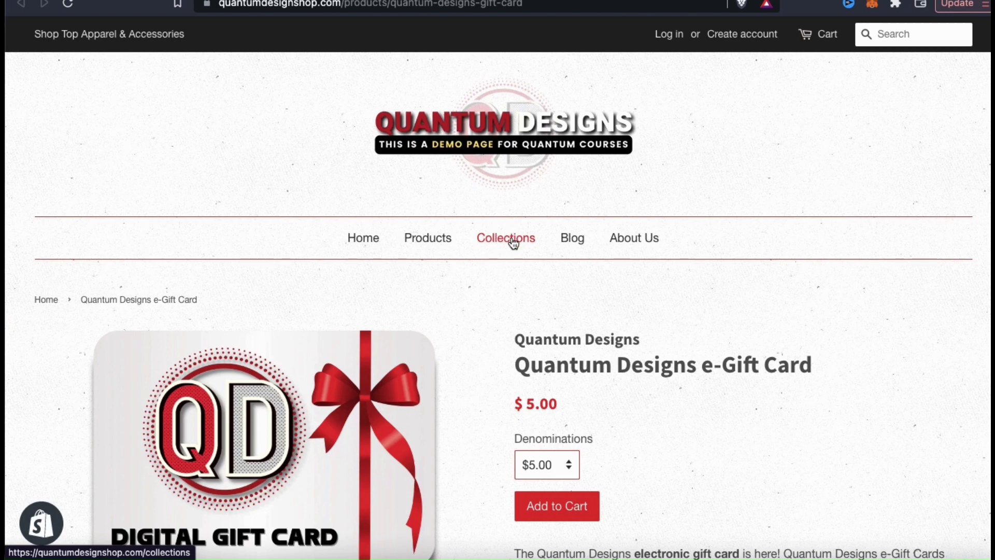
Browse the store's collections to Home & Living and open the Quantum Designs e-Gift Card from there.
left_click(513, 242)
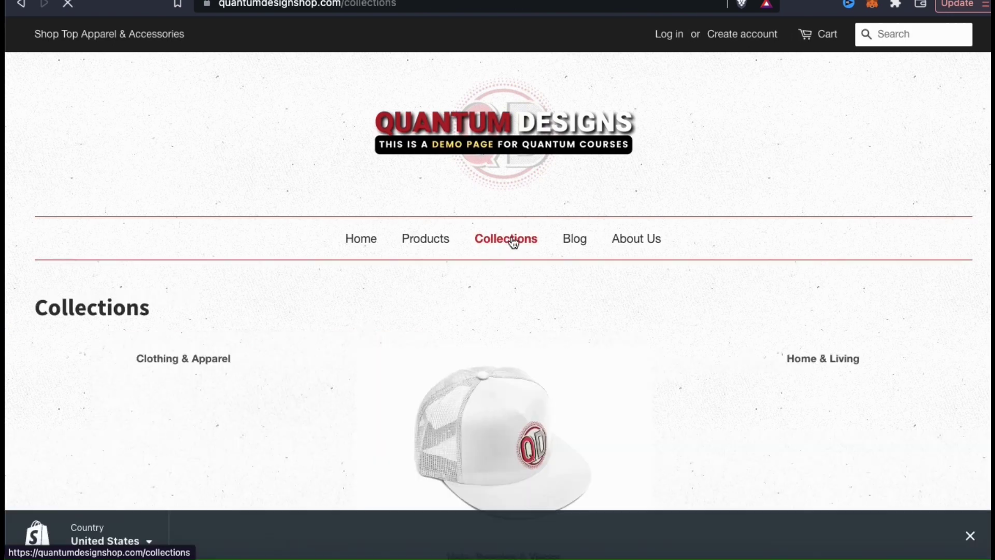
scroll(544, 283, "down", 3)
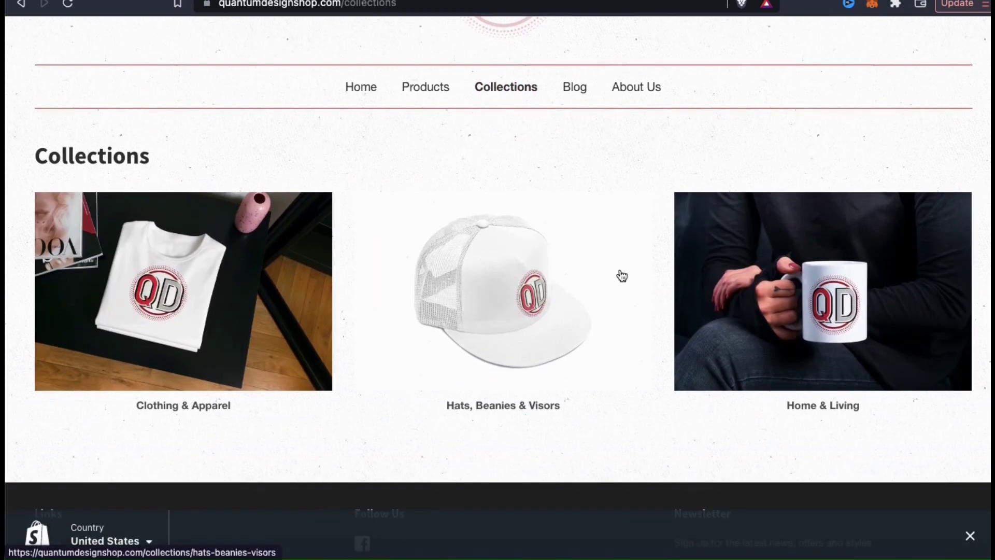
left_click(811, 324)
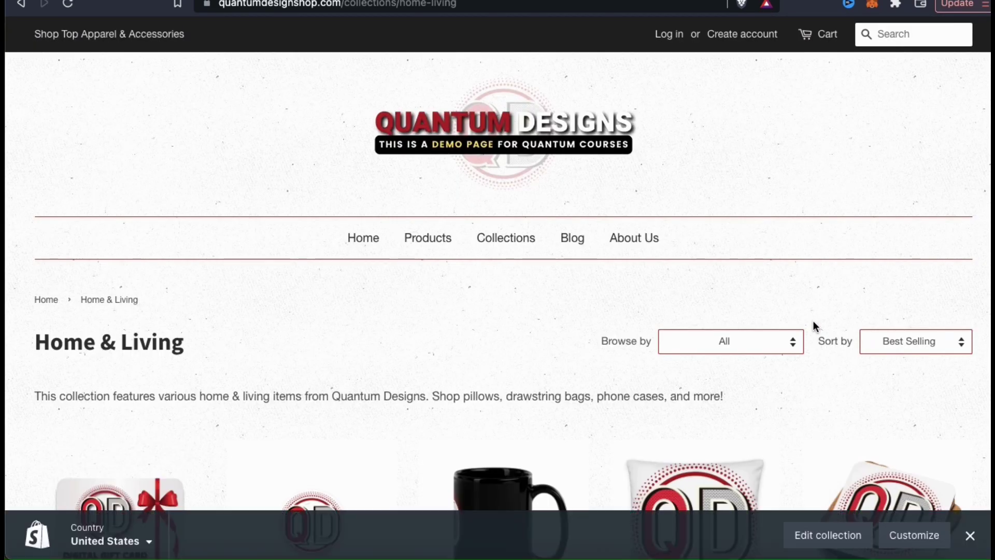
scroll(813, 324, "down", 2)
scroll(813, 327, "down", 3)
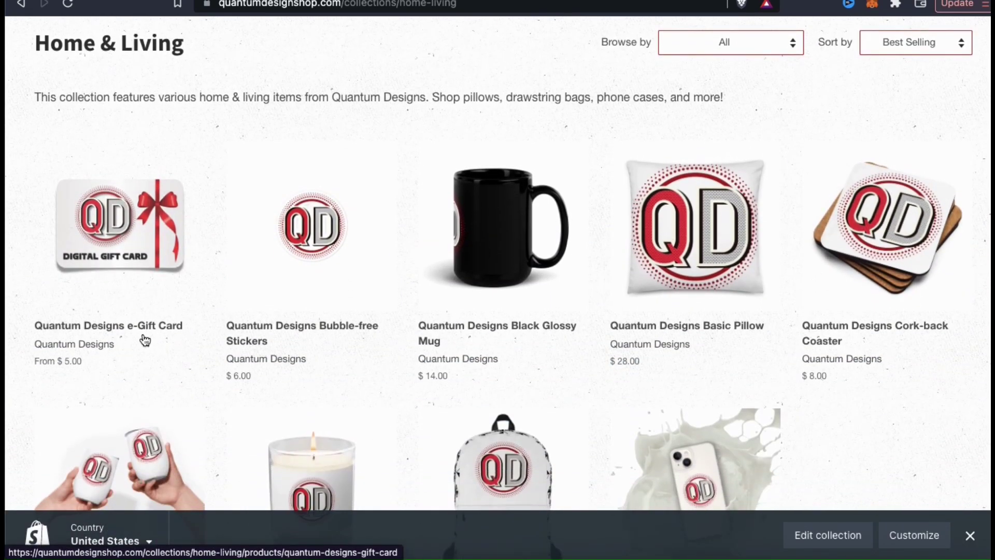
left_click(138, 326)
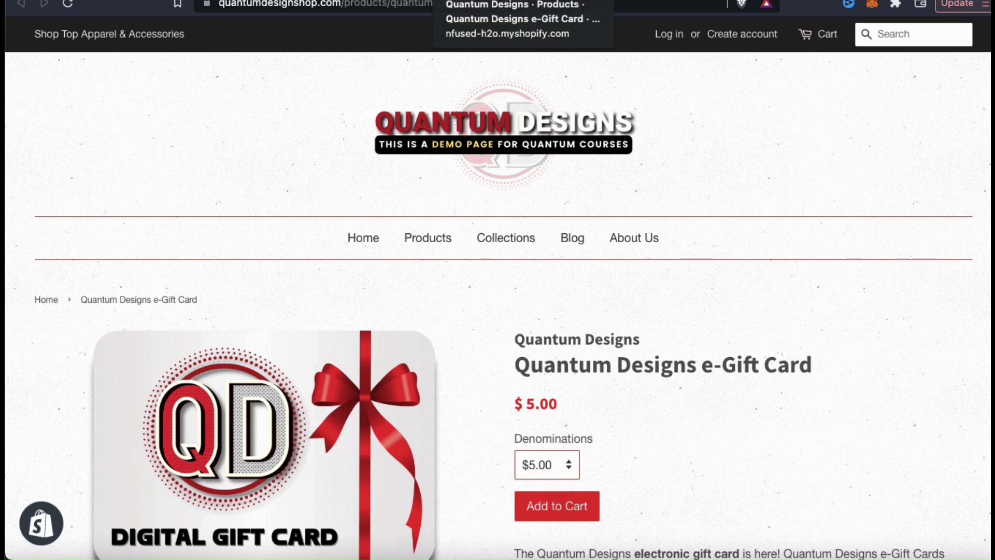
Return to the gift card's product page in the Shopify admin and look over its sharing options and additional actions.
left_click(477, 1)
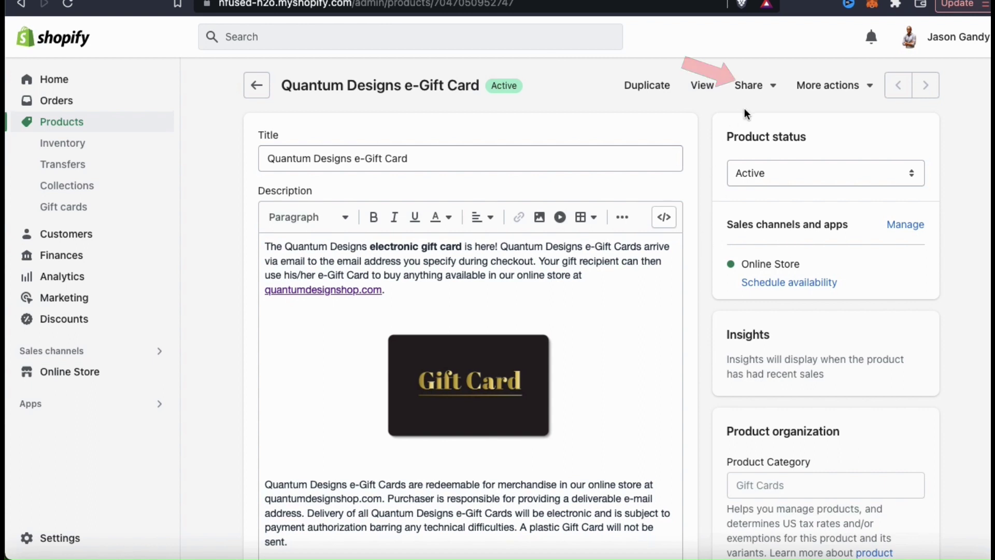
left_click(772, 94)
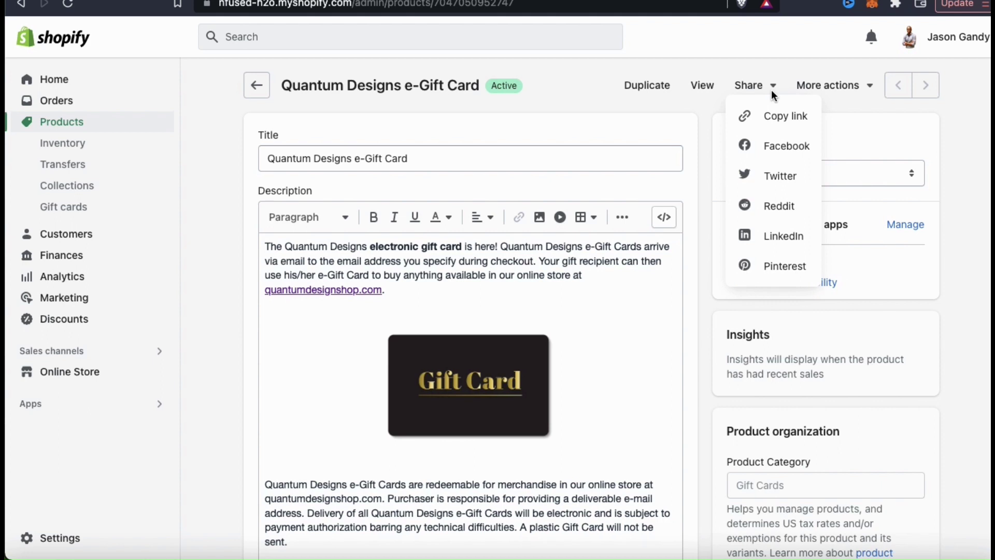
left_click(698, 173)
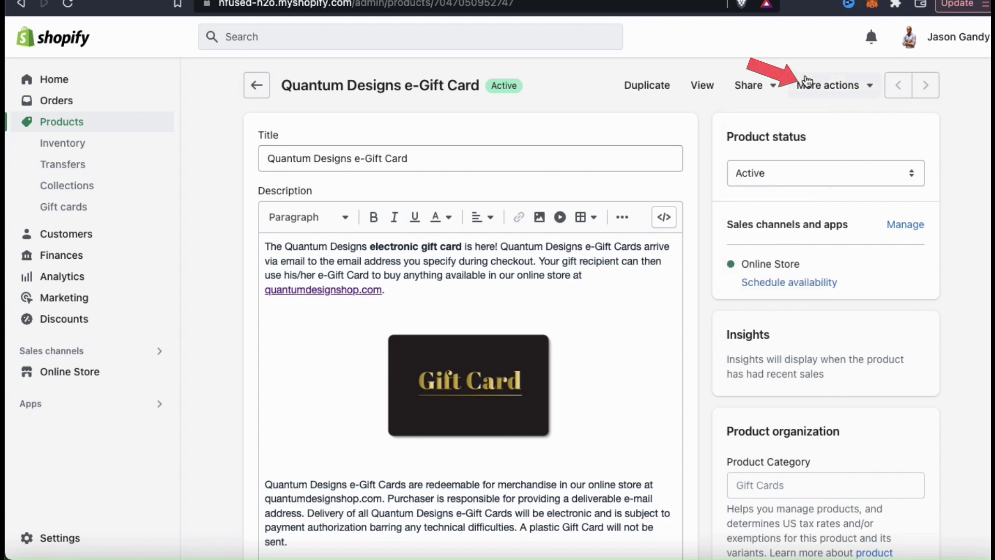
left_click(868, 88)
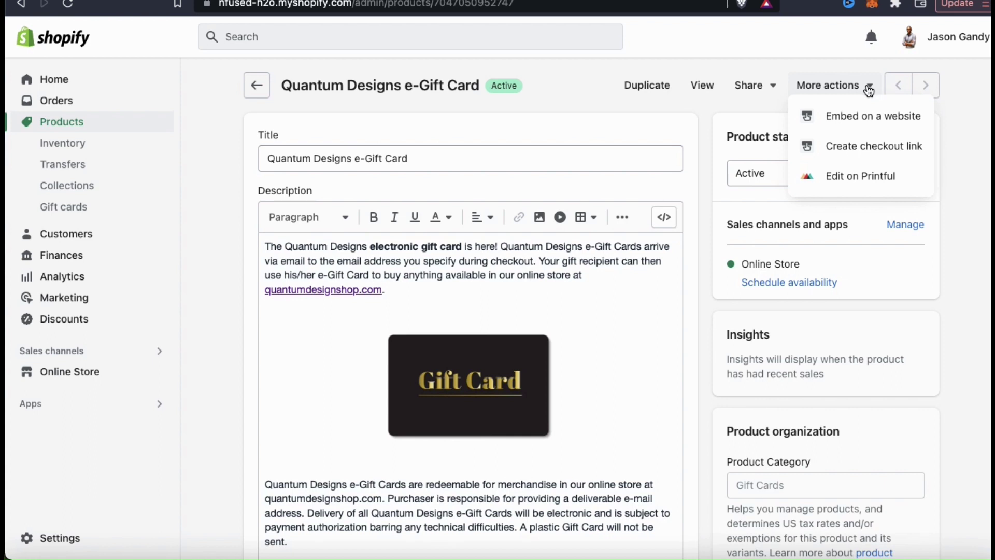
Leave the gift card product page and start issuing a new gift card from the store's gift cards section.
left_click(710, 119)
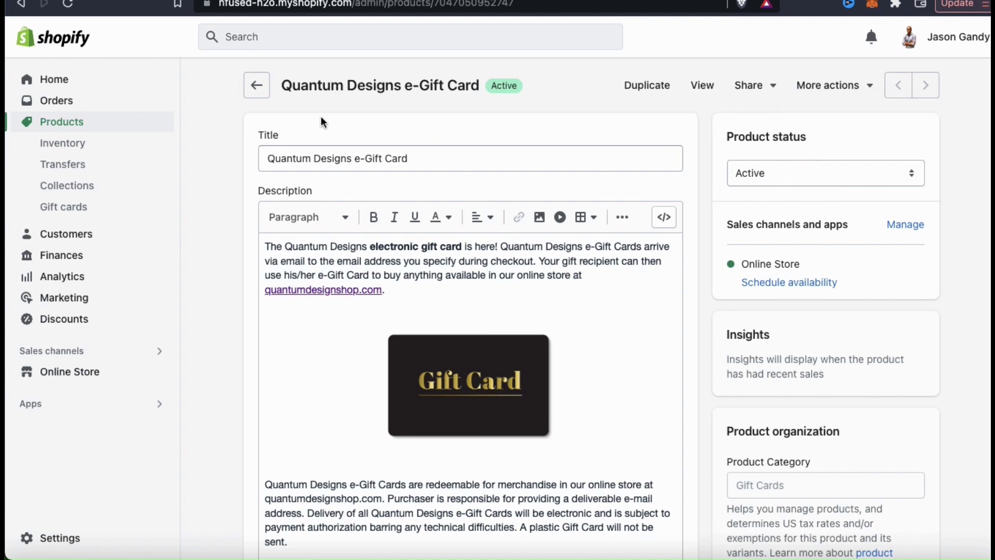
left_click(258, 85)
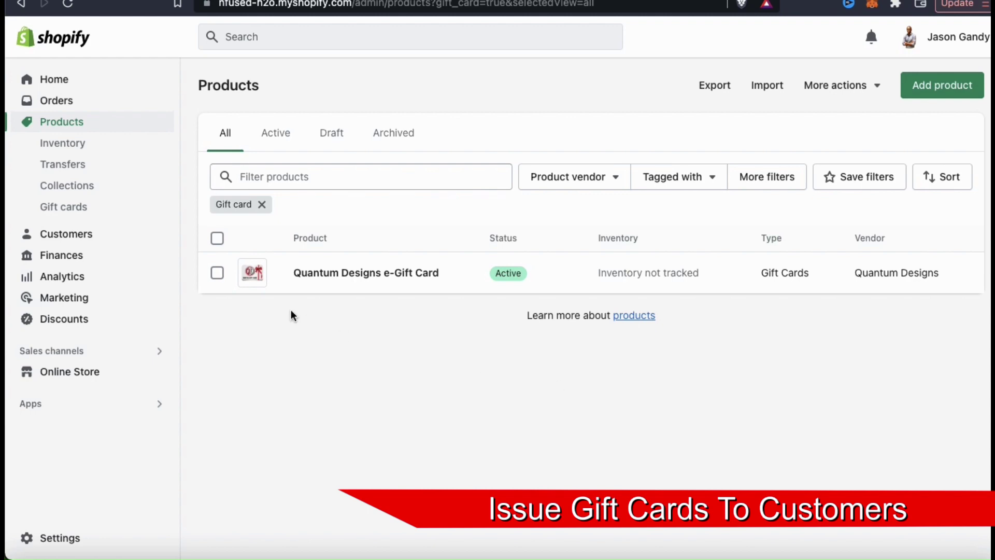
left_click(68, 214)
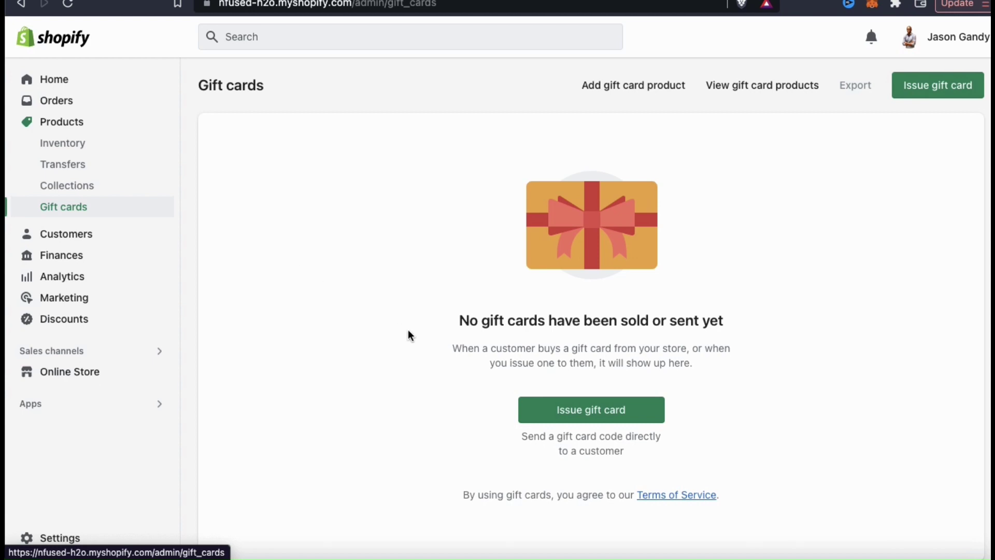
left_click(590, 423)
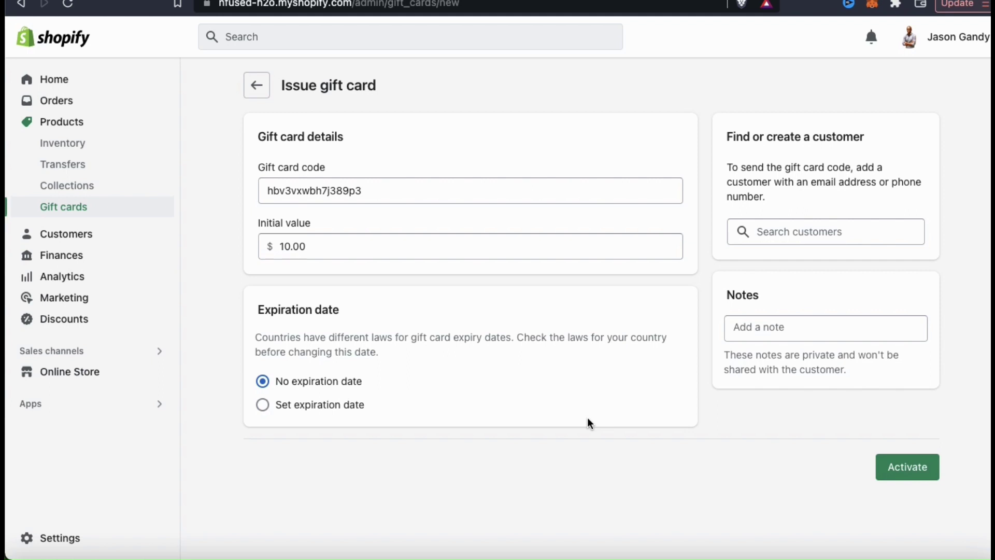
Keep the generated gift card code and set the card's initial value to $5.00.
left_click(379, 192)
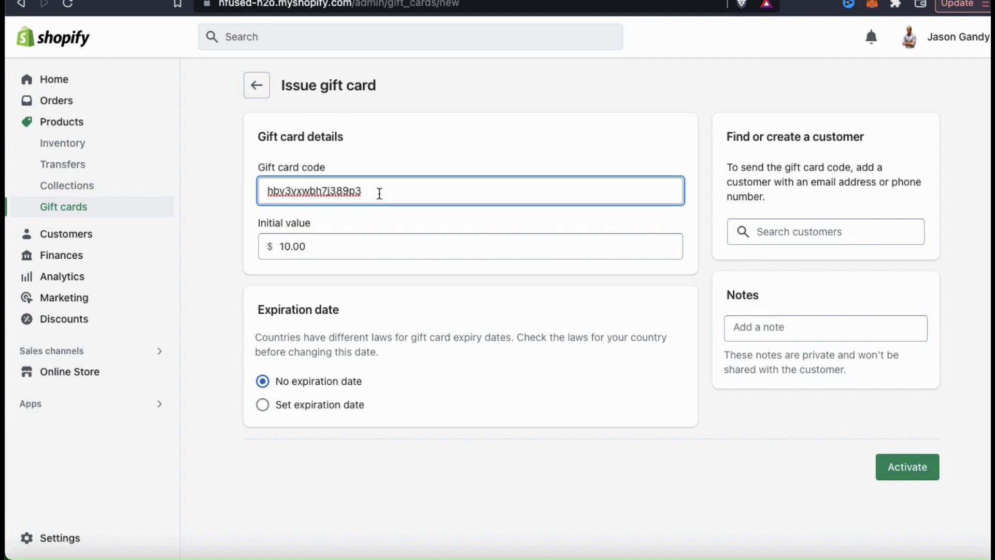
left_click(378, 244)
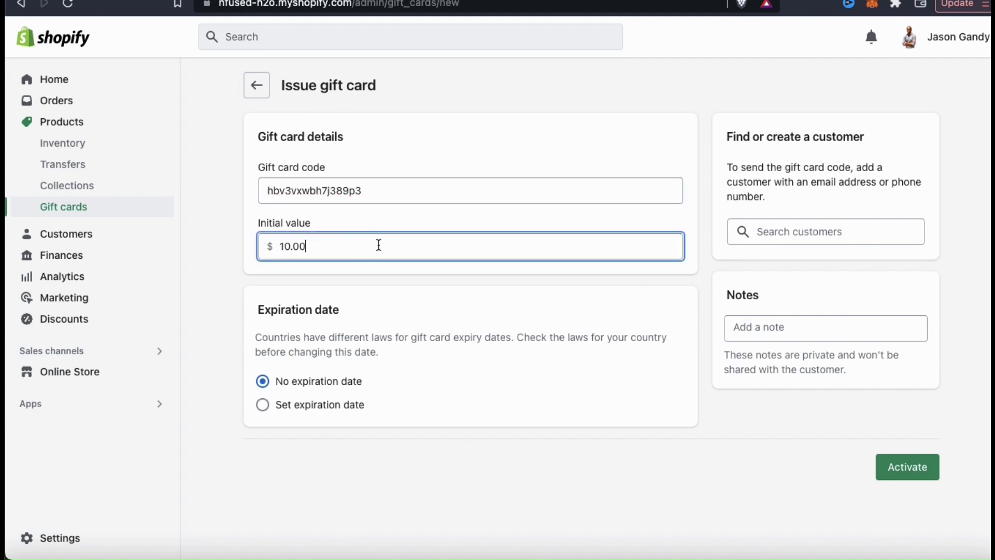
left_click_drag(290, 245, 264, 247)
type("5")
left_click(447, 276)
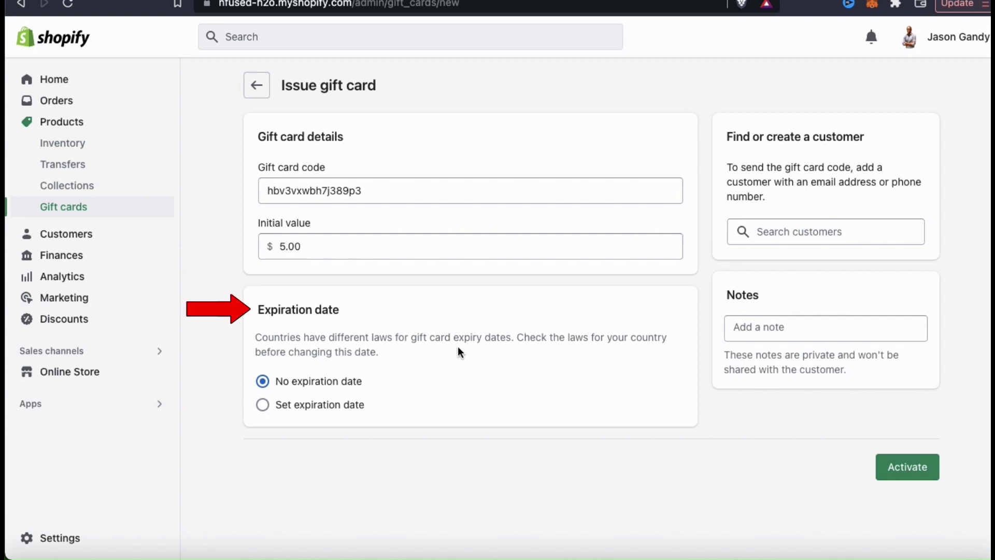
Inspect the expiration date option and its calendar, and return the card to no expiration date.
left_click(268, 409)
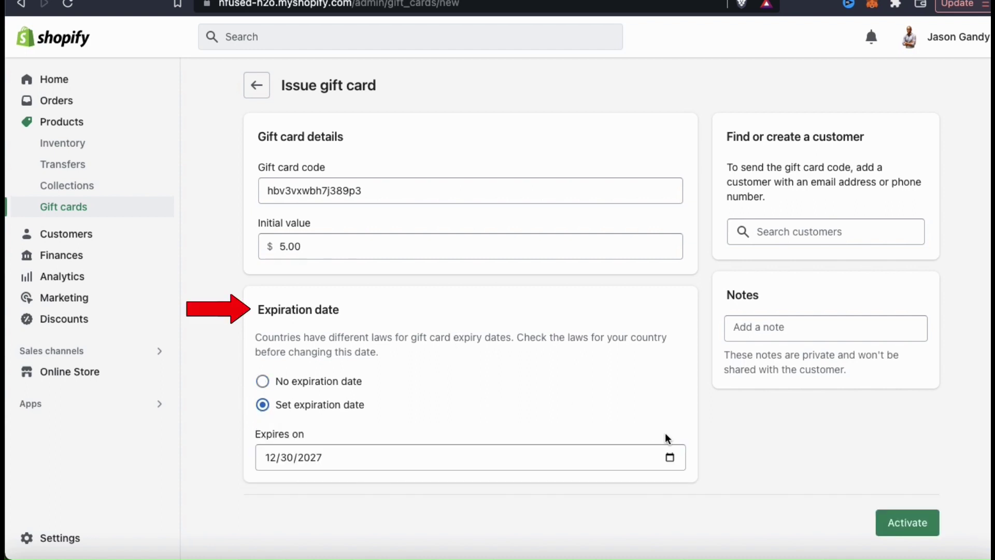
left_click(670, 457)
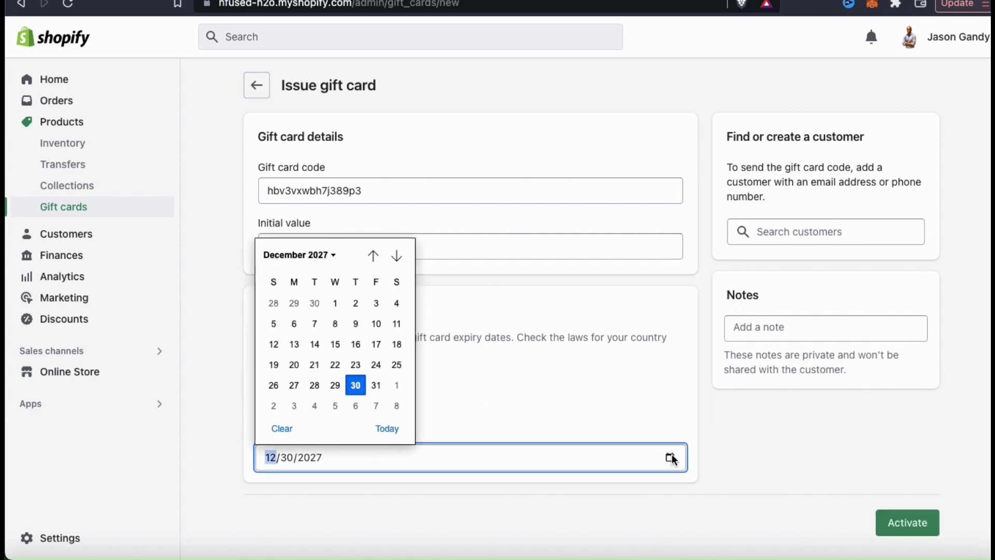
left_click(648, 430)
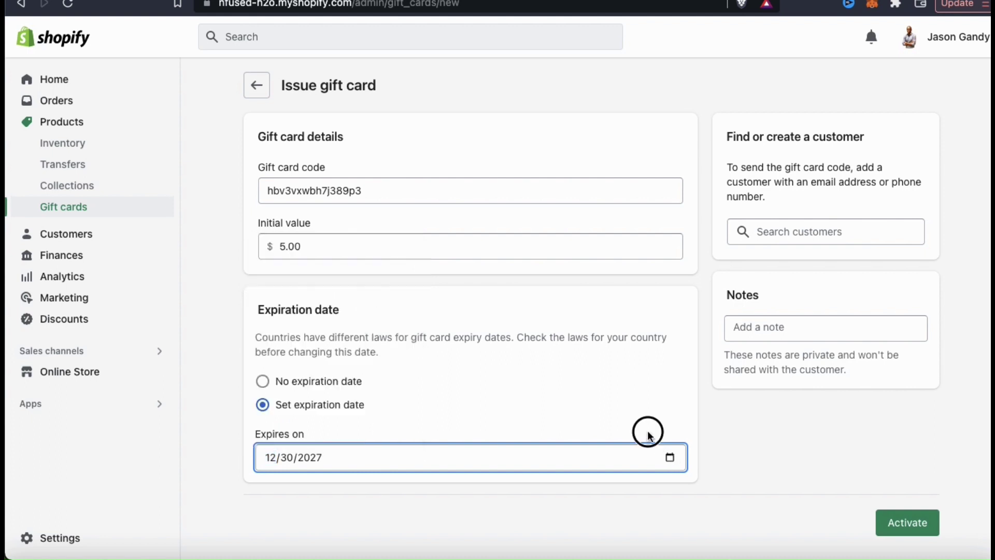
left_click(260, 383)
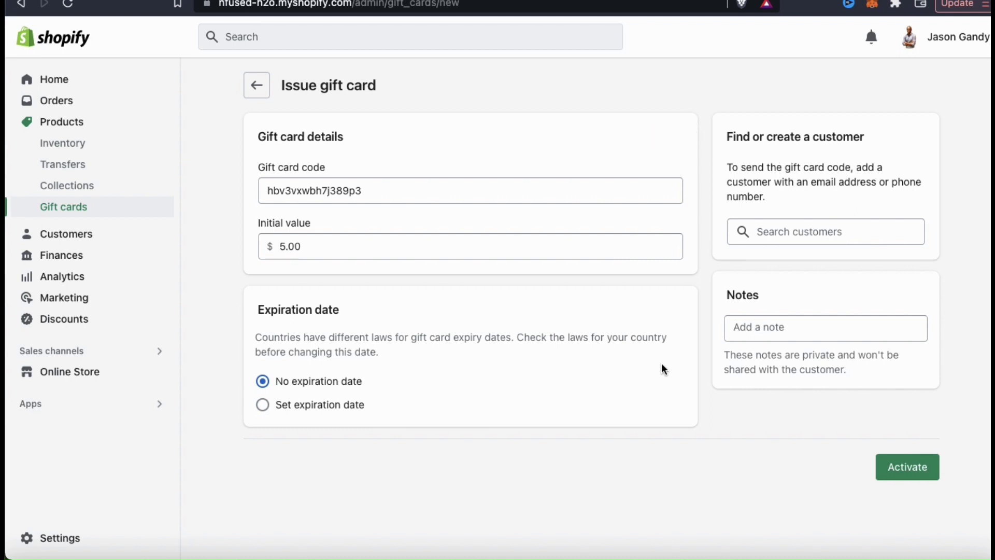
Issue the gift card to an existing customer with the note "Here is your e-Gift Card. Thanks for shopping with Quantum Designs!".
left_click(801, 227)
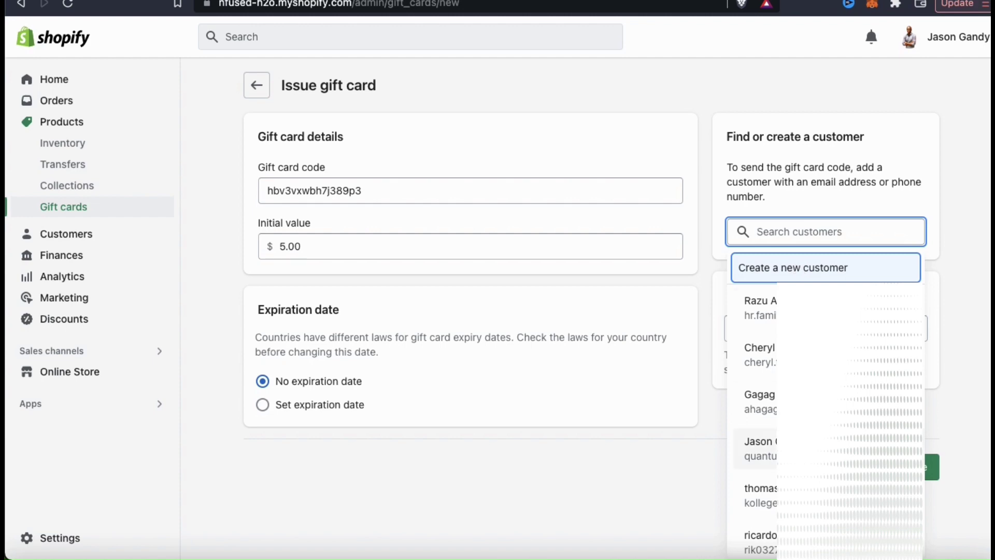
left_click(806, 443)
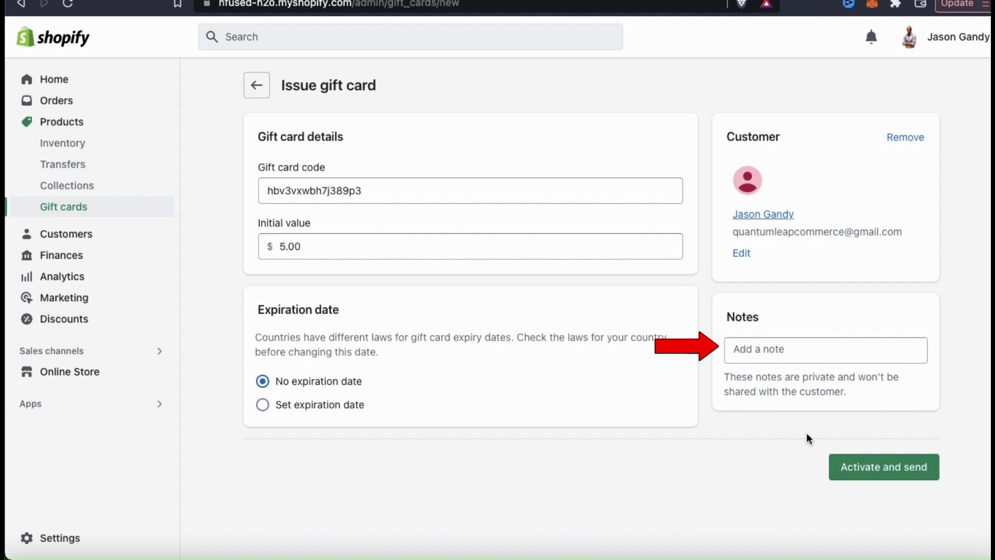
left_click(804, 351)
type("Here is your e-Gift Card. Thanks for shopping with Quantum Designs!")
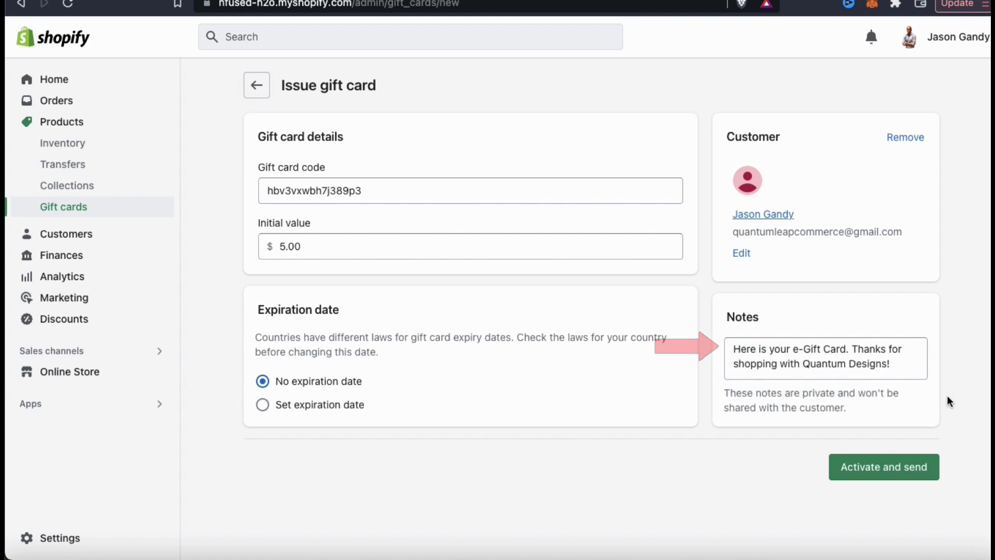
left_click(889, 478)
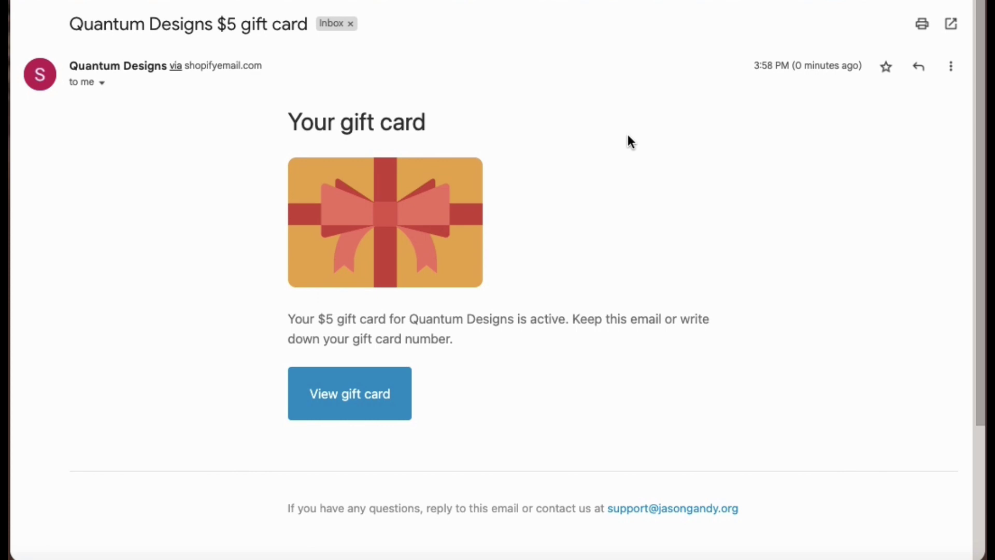
Open the gift card from the received Quantum Designs email and copy its redemption code.
left_click(340, 405)
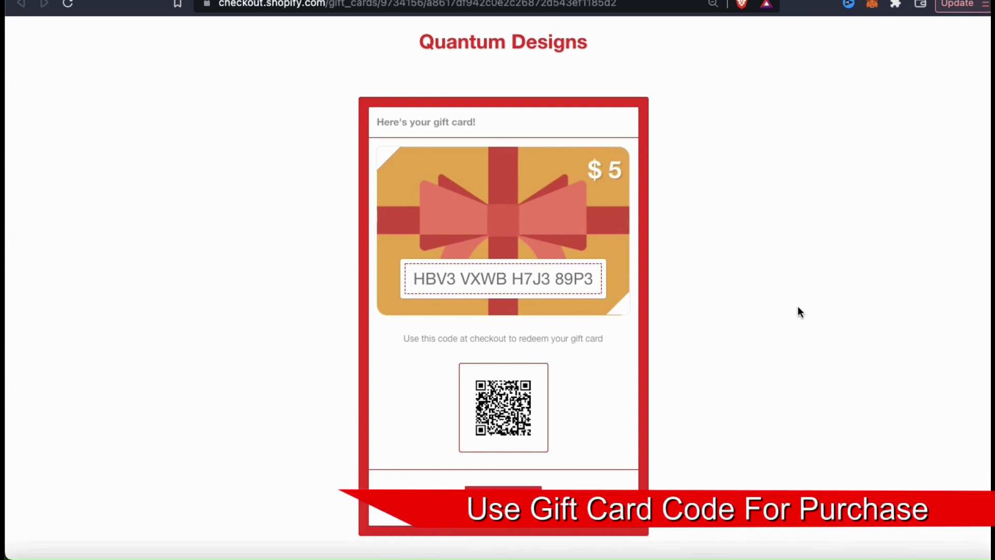
left_click_drag(599, 278, 404, 279)
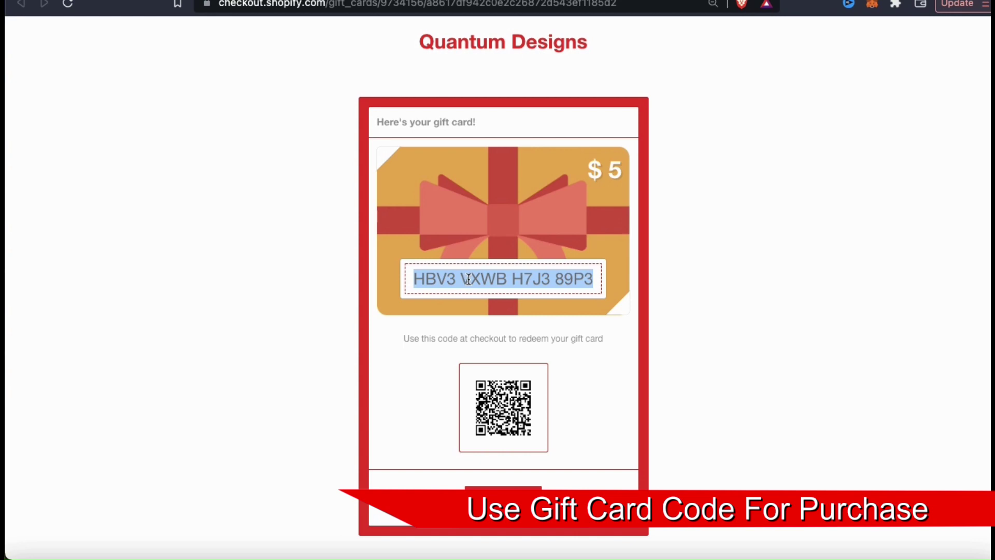
right_click(466, 279)
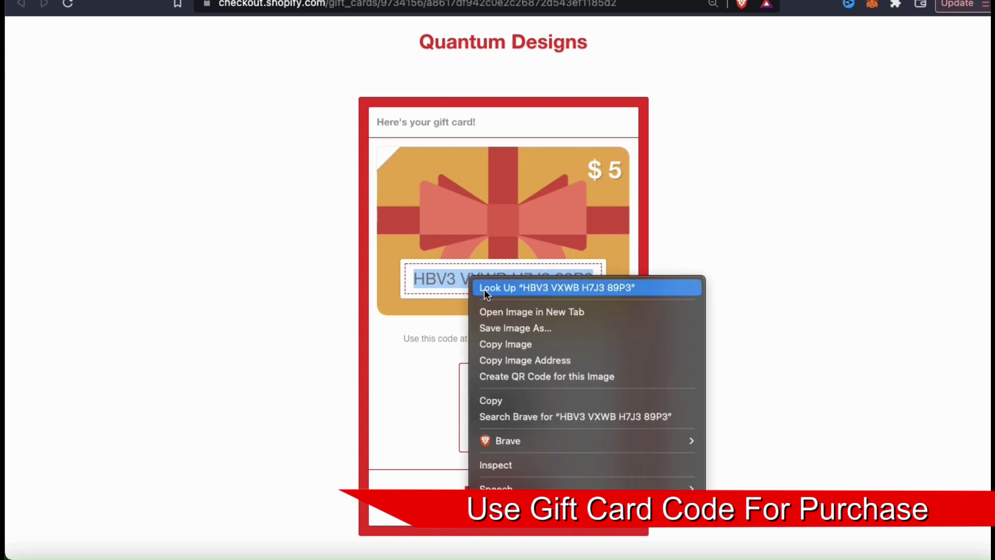
left_click(520, 398)
left_click(727, 297)
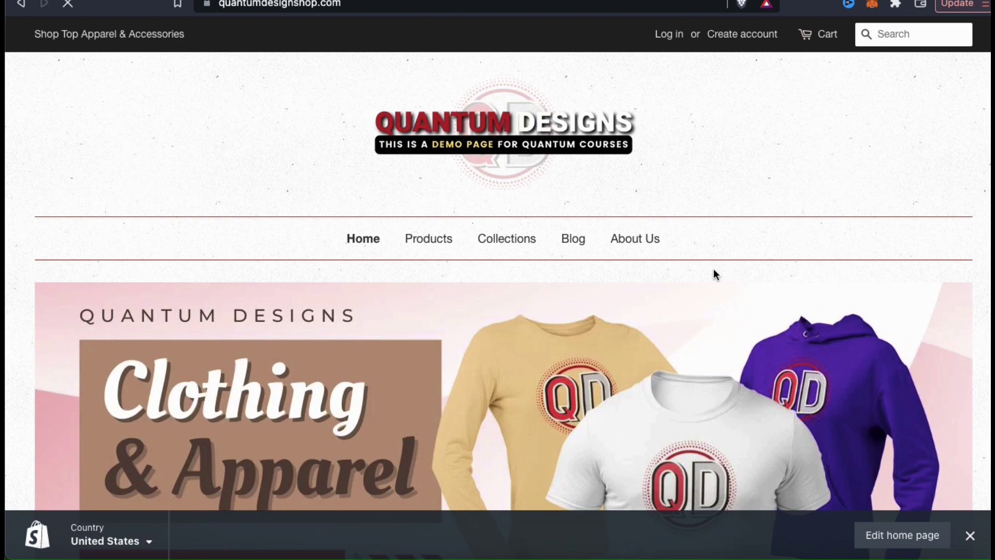
Add the Quantum Designs - Trucker Cap from the online store's products to the cart and proceed to checkout.
left_click(443, 238)
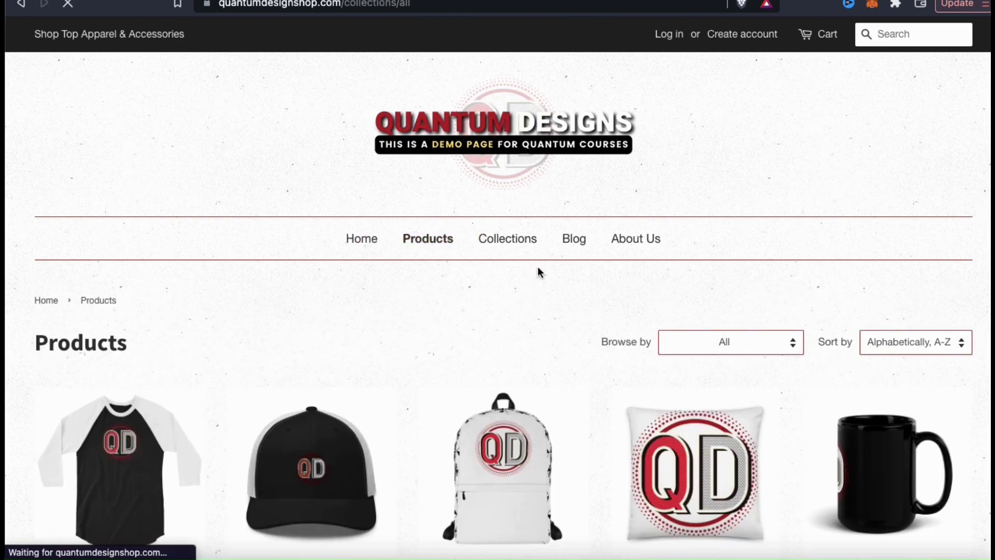
scroll(539, 271, "down", 3)
left_click(321, 336)
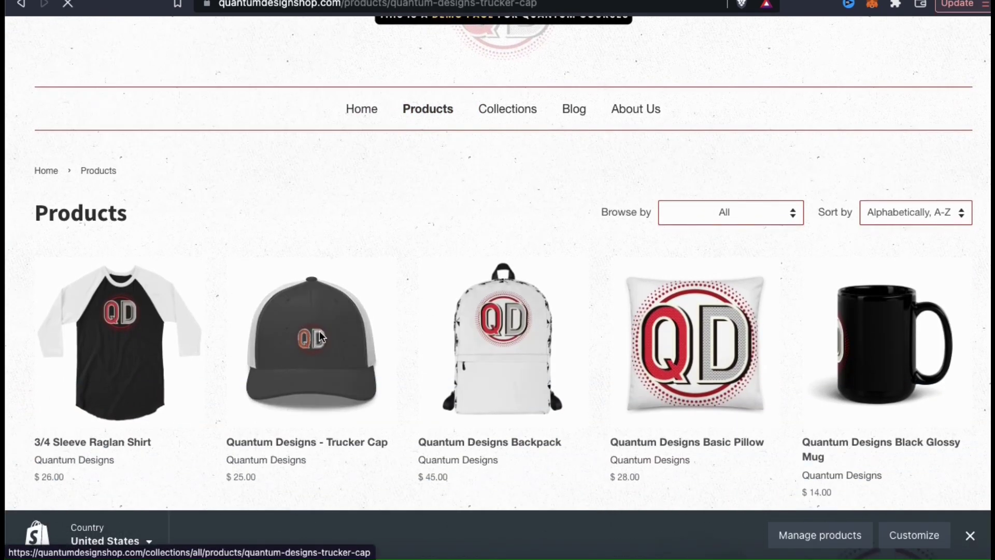
scroll(651, 288, "down", 3)
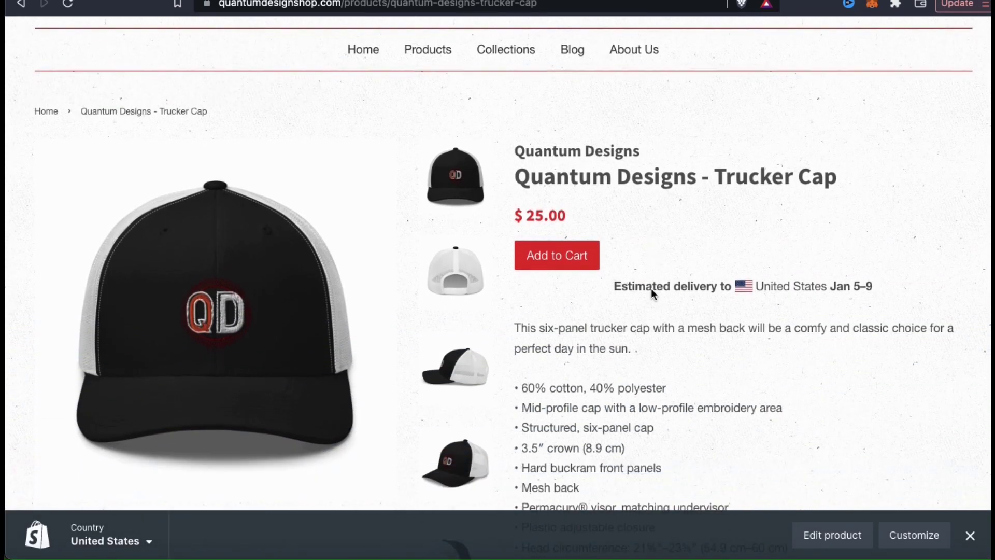
left_click(591, 262)
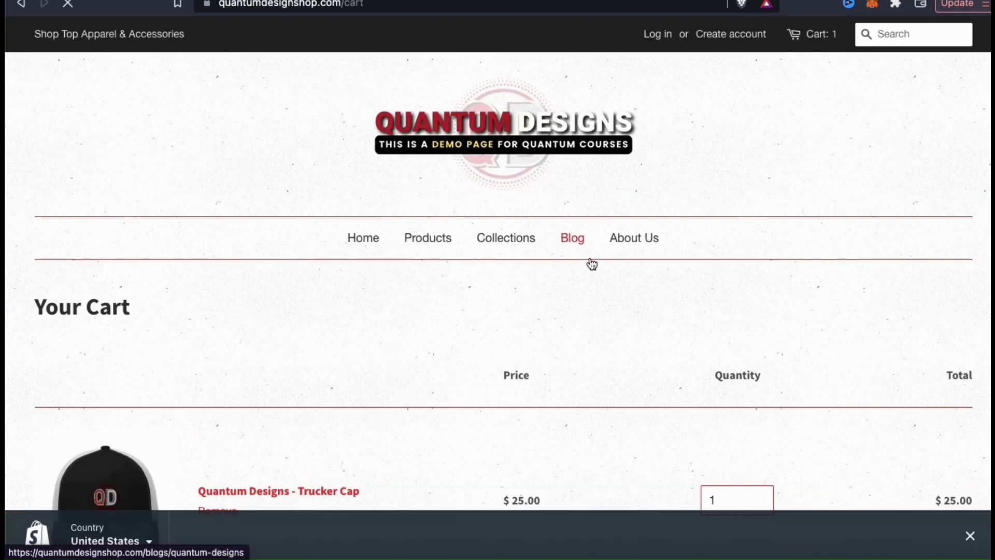
scroll(591, 263, "down", 5)
left_click(938, 431)
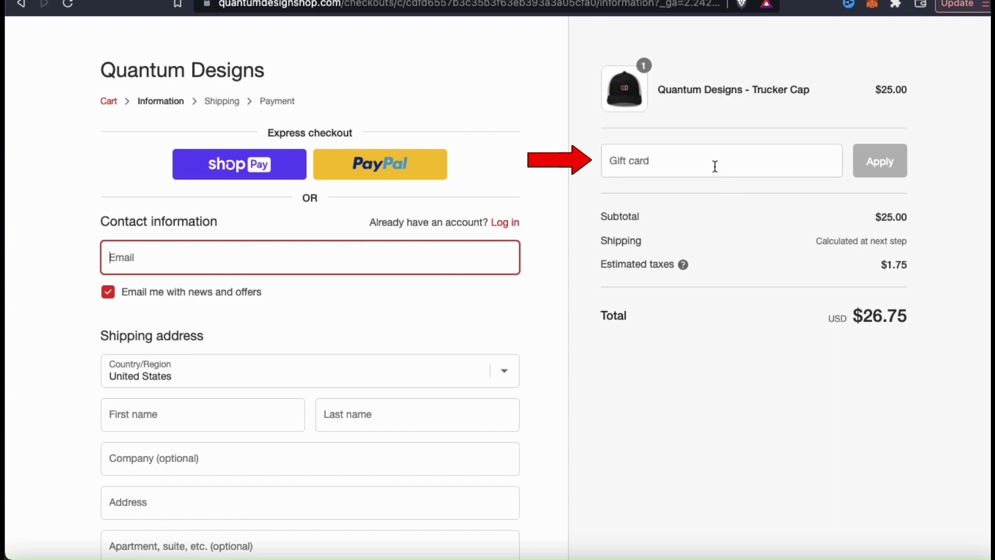
Paste the copied gift card code into the checkout's gift card field and apply it to the order.
right_click(649, 164)
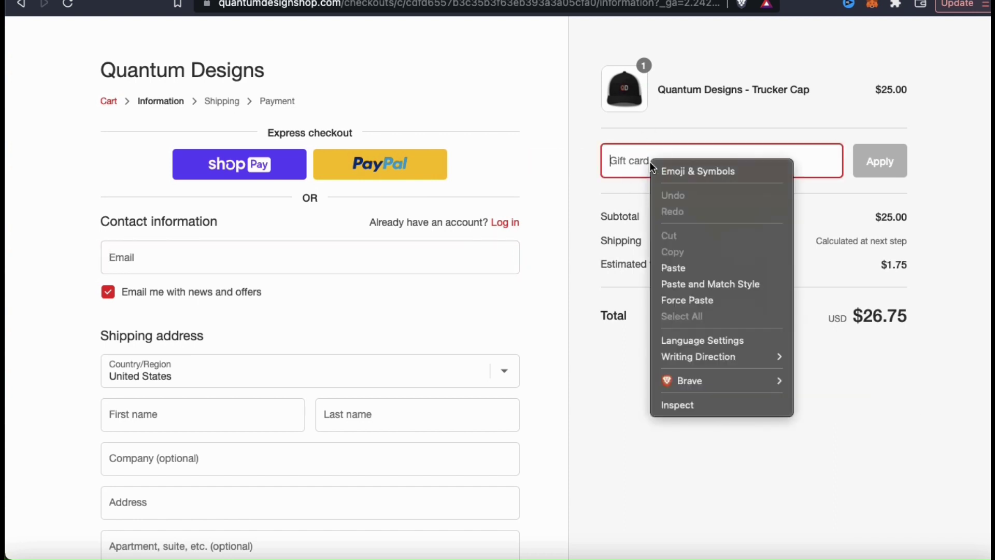
left_click(674, 268)
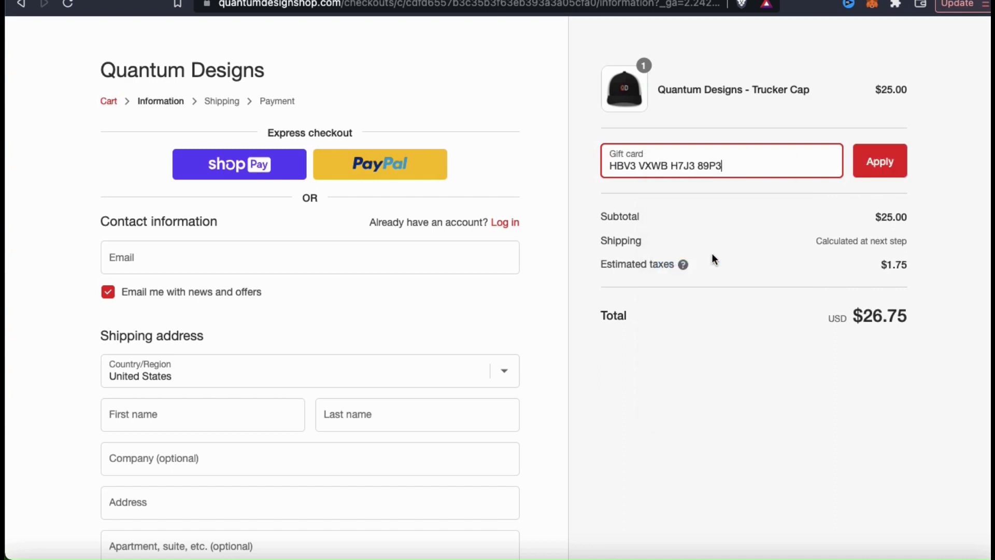
left_click(873, 171)
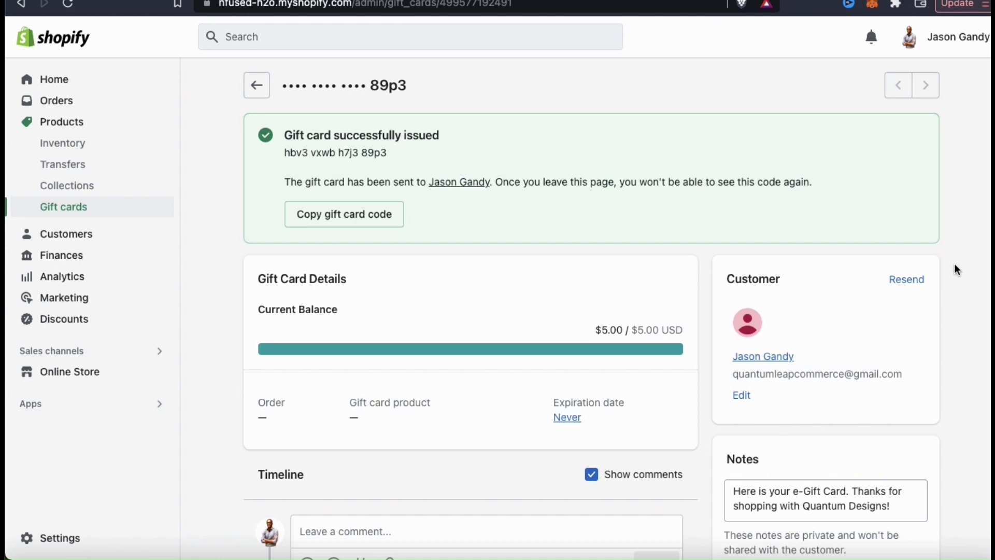
Review the issued gift card's details in the Shopify admin and permanently disable the card.
scroll(954, 264, "down", 3)
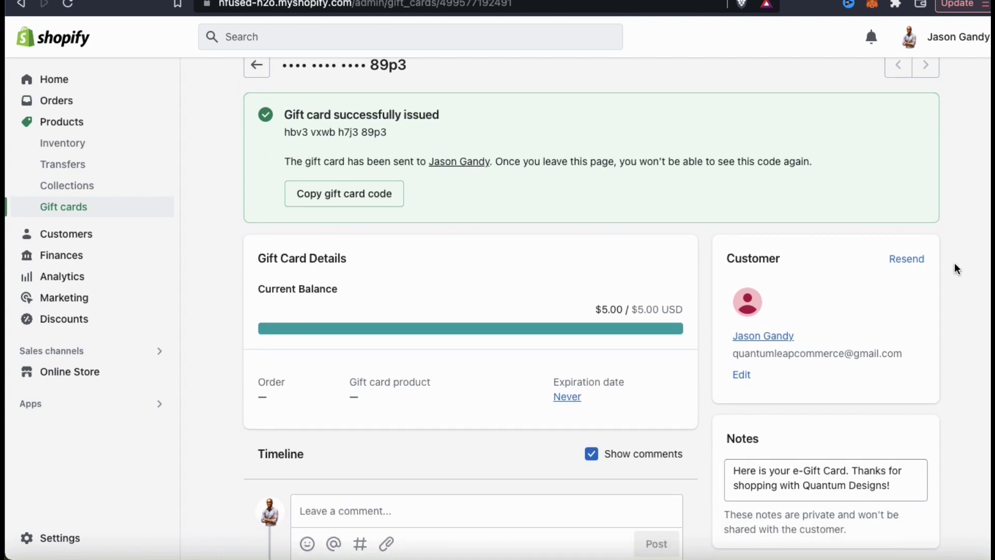
scroll(957, 268, "down", 1)
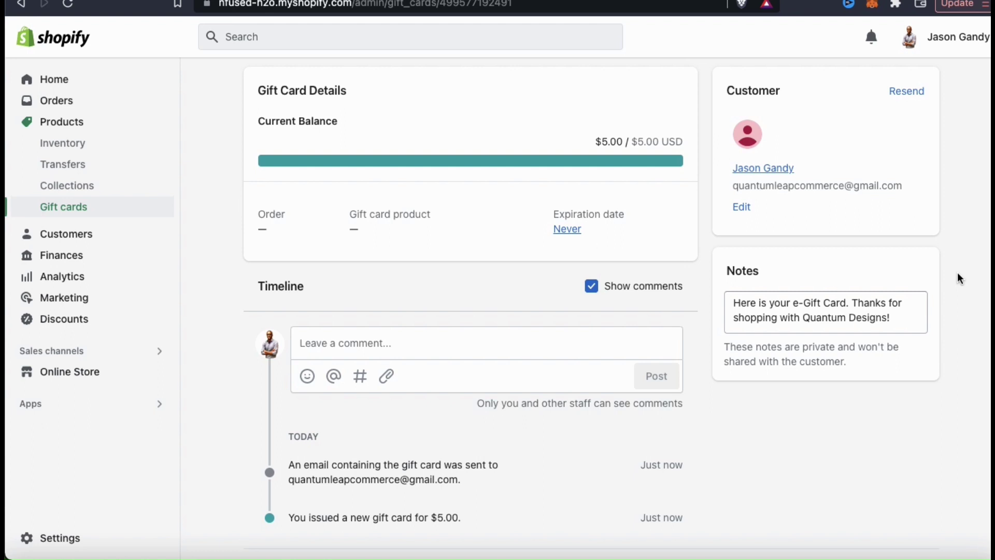
scroll(958, 274, "down", 1)
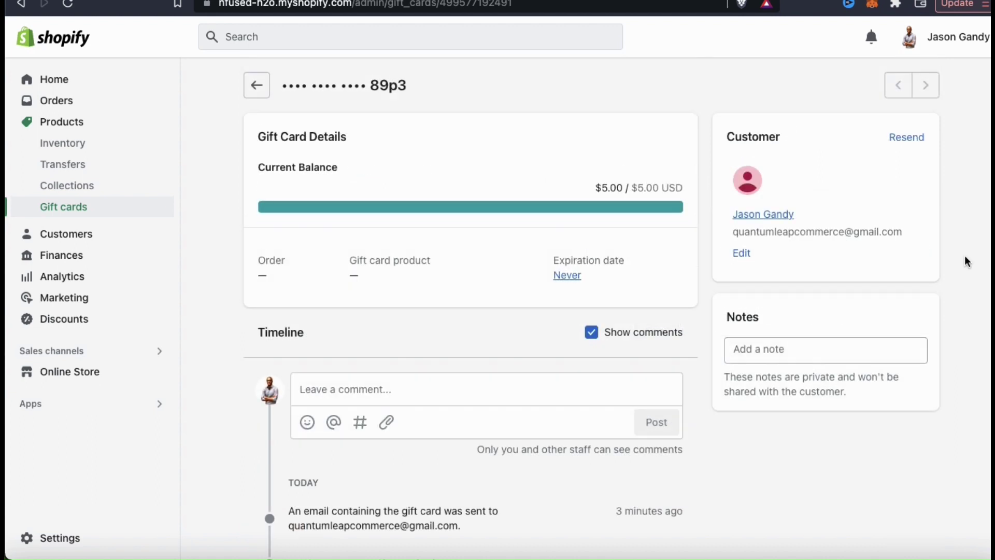
scroll(965, 255, "down", 1)
scroll(966, 257, "down", 1)
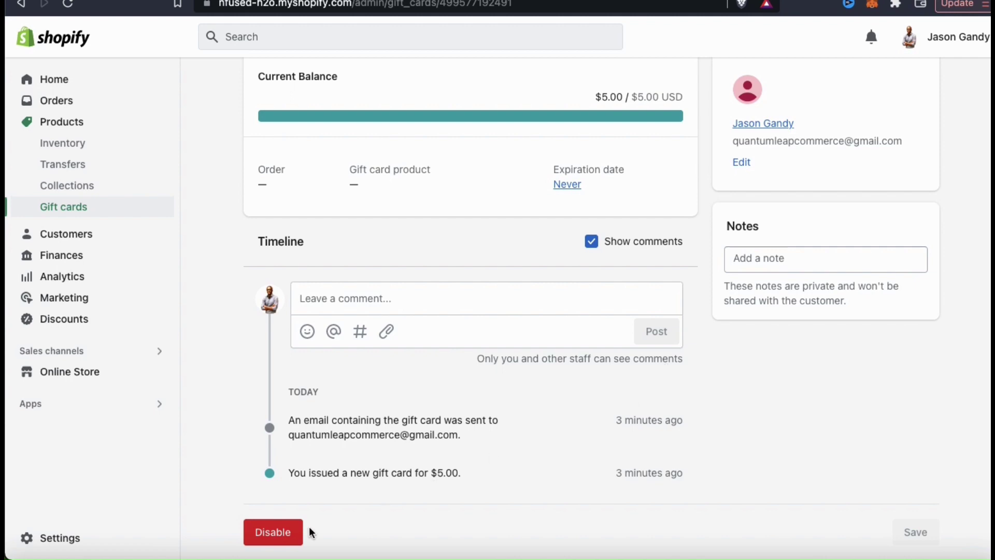
left_click(278, 538)
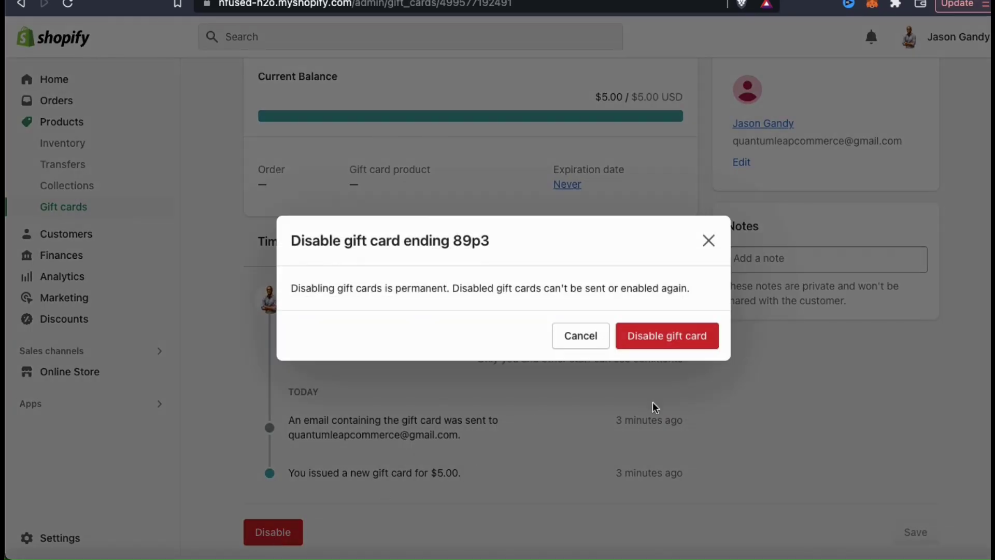
left_click(674, 340)
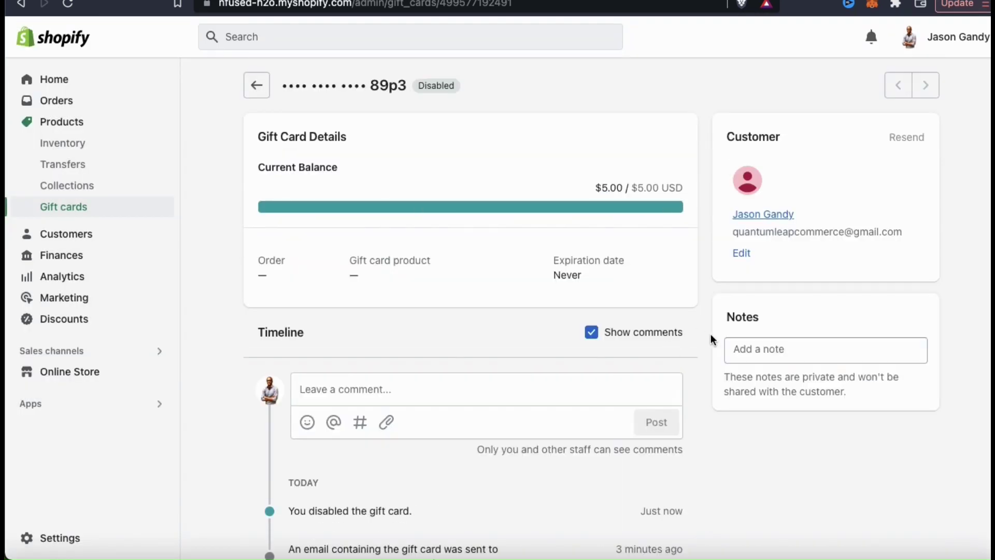
scroll(711, 337, "down", 3)
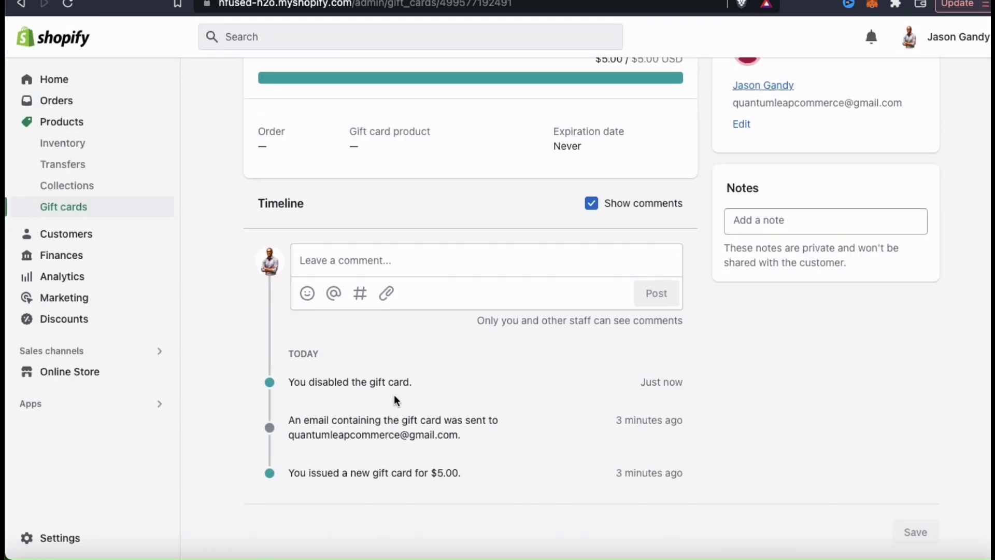